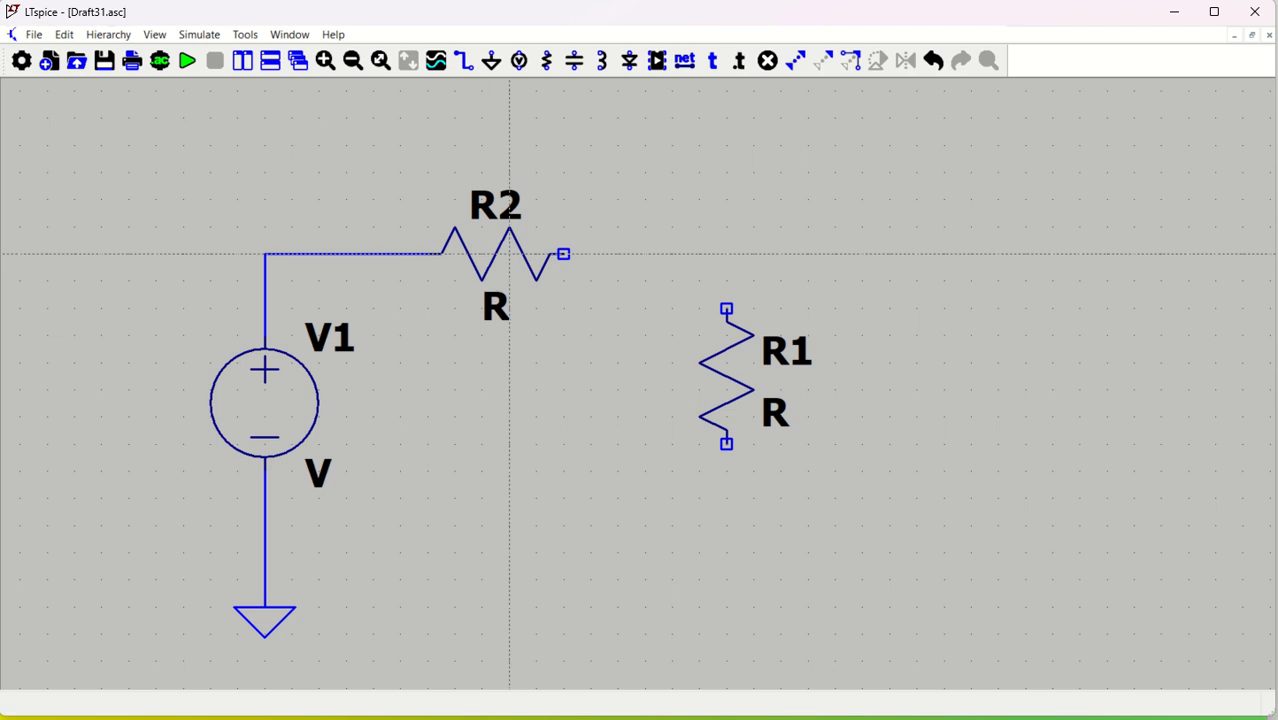
Delete the misplaced wire extending right of R2
left_click(563, 254)
left_click(754, 254)
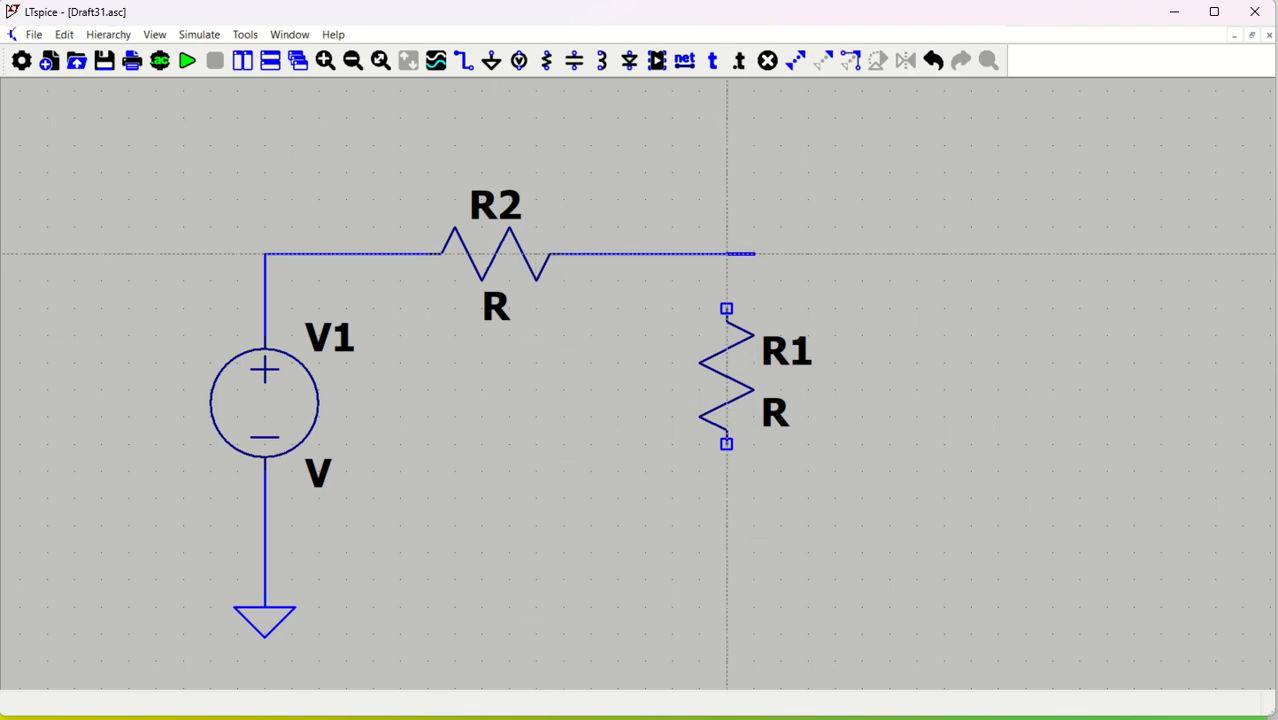
key("Delete")
left_click(722, 256)
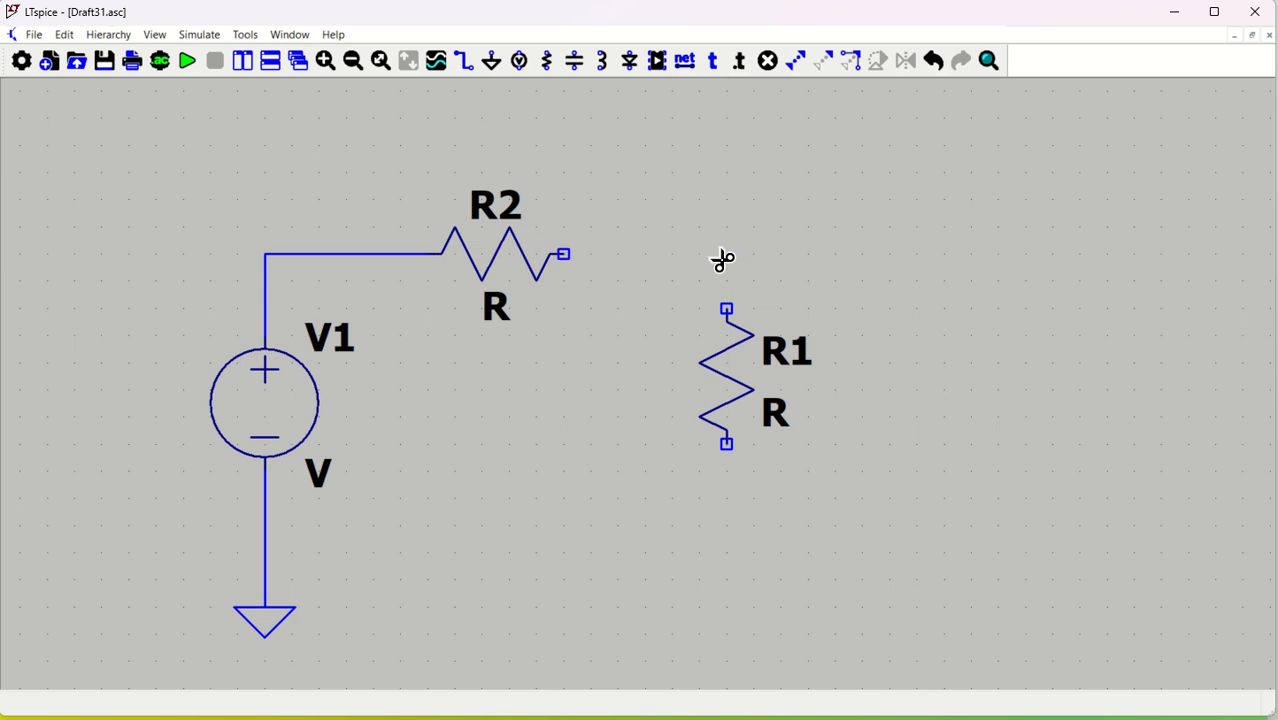
key("F3")
left_click(563, 254)
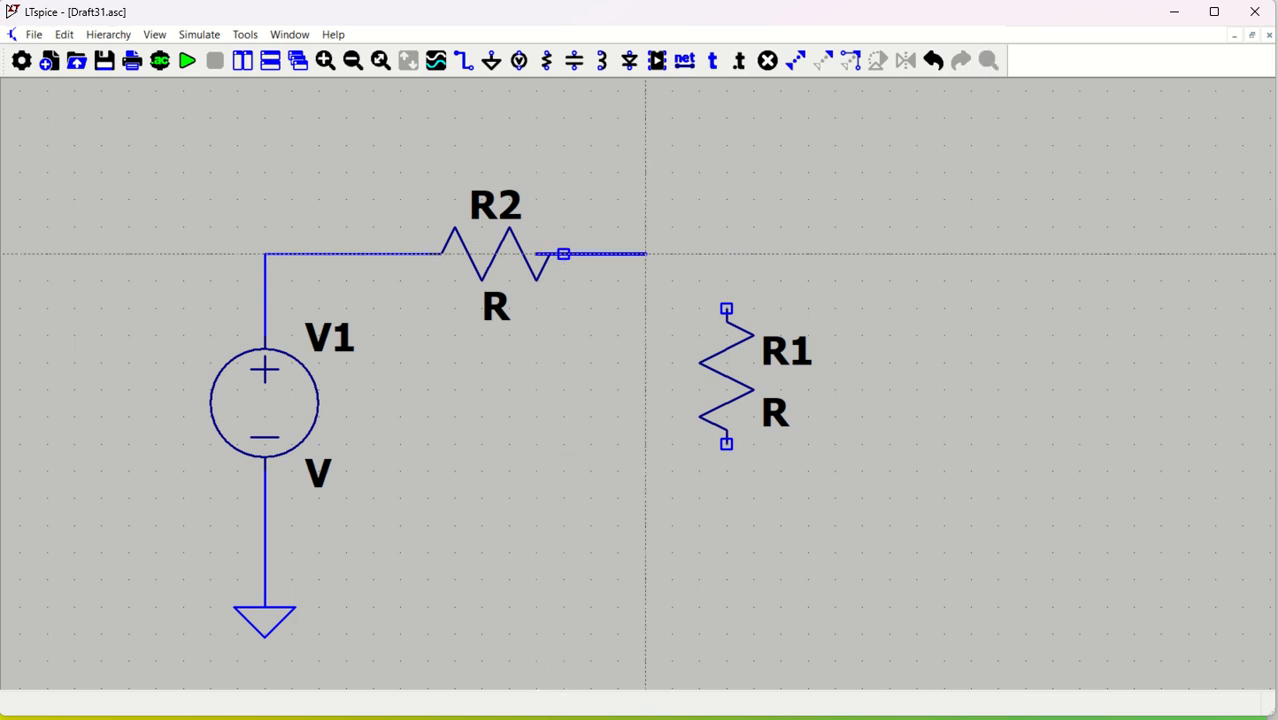
key("Escape")
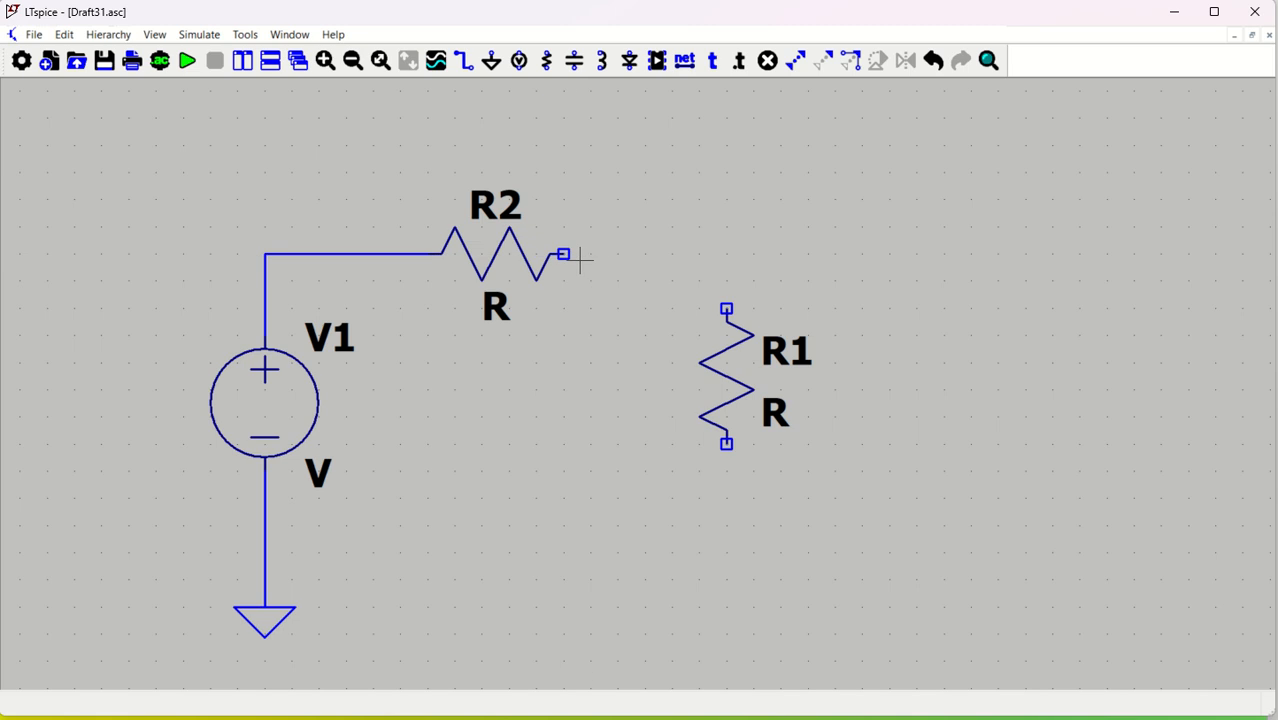
key("F3")
Wire R2's right end to R1's top, and R1's bottom to V1's grounded lead
left_click(563, 254)
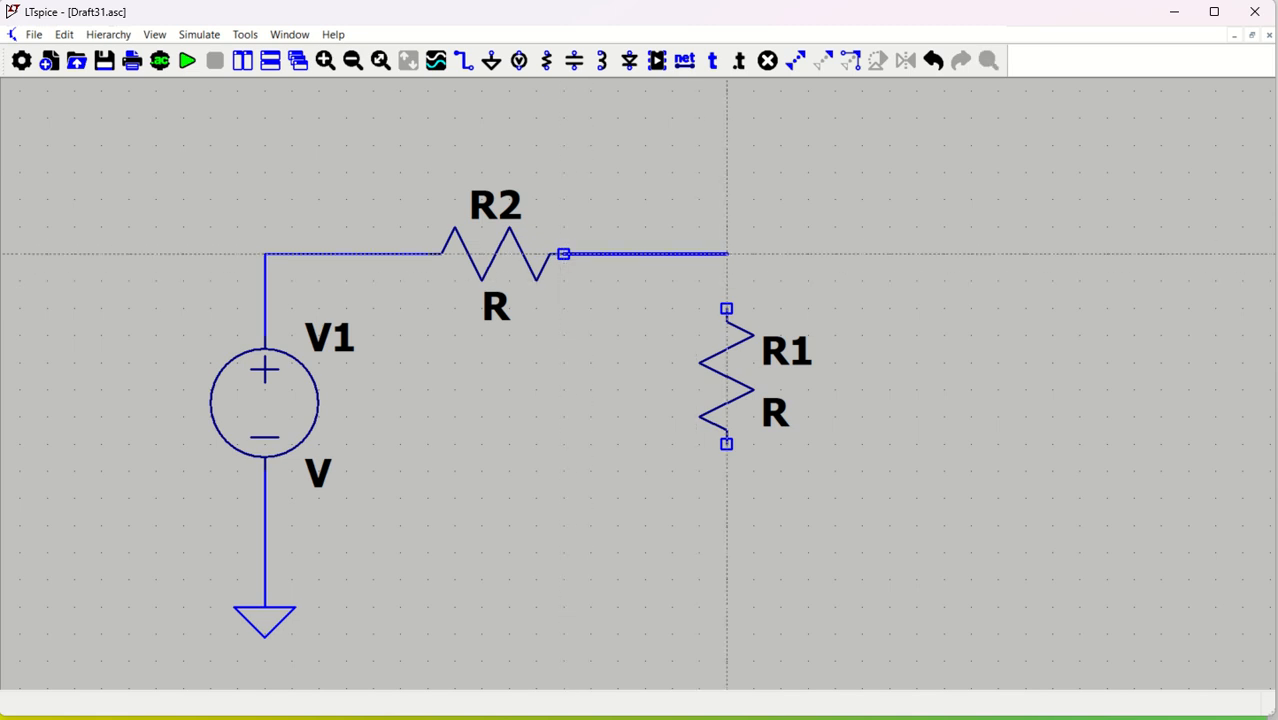
left_click(727, 308)
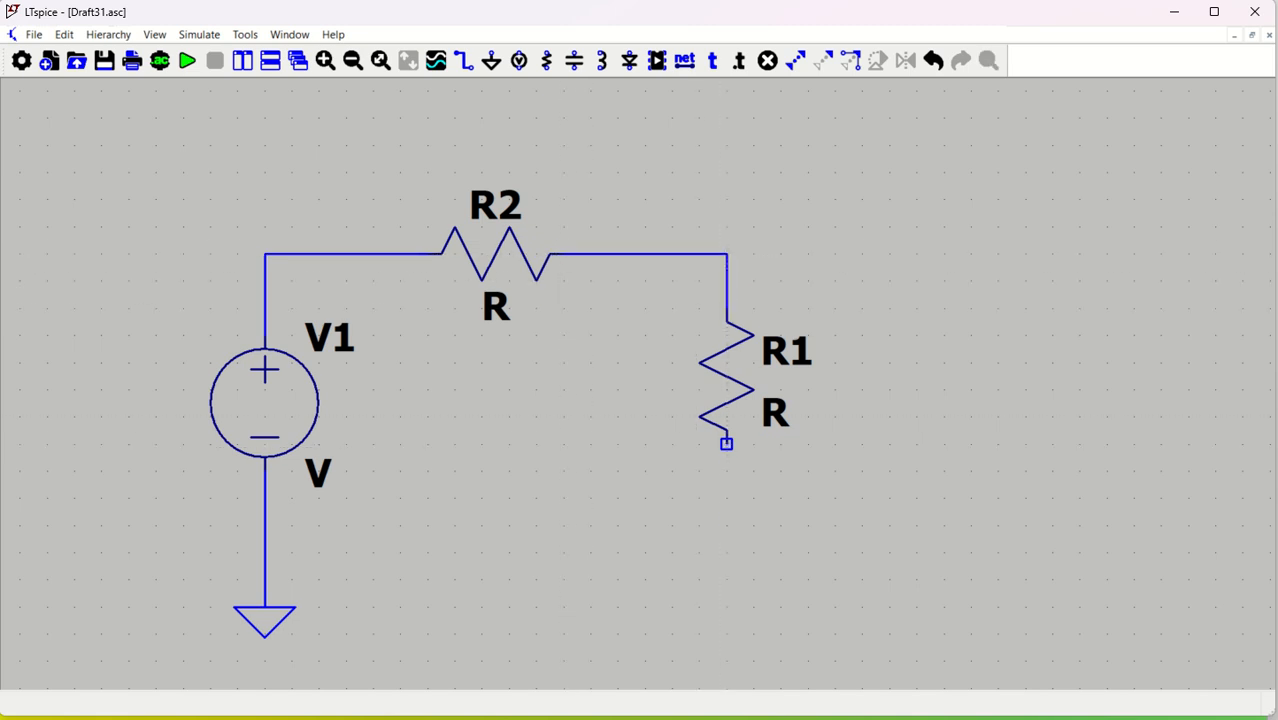
left_click(726, 443)
left_click(264, 552)
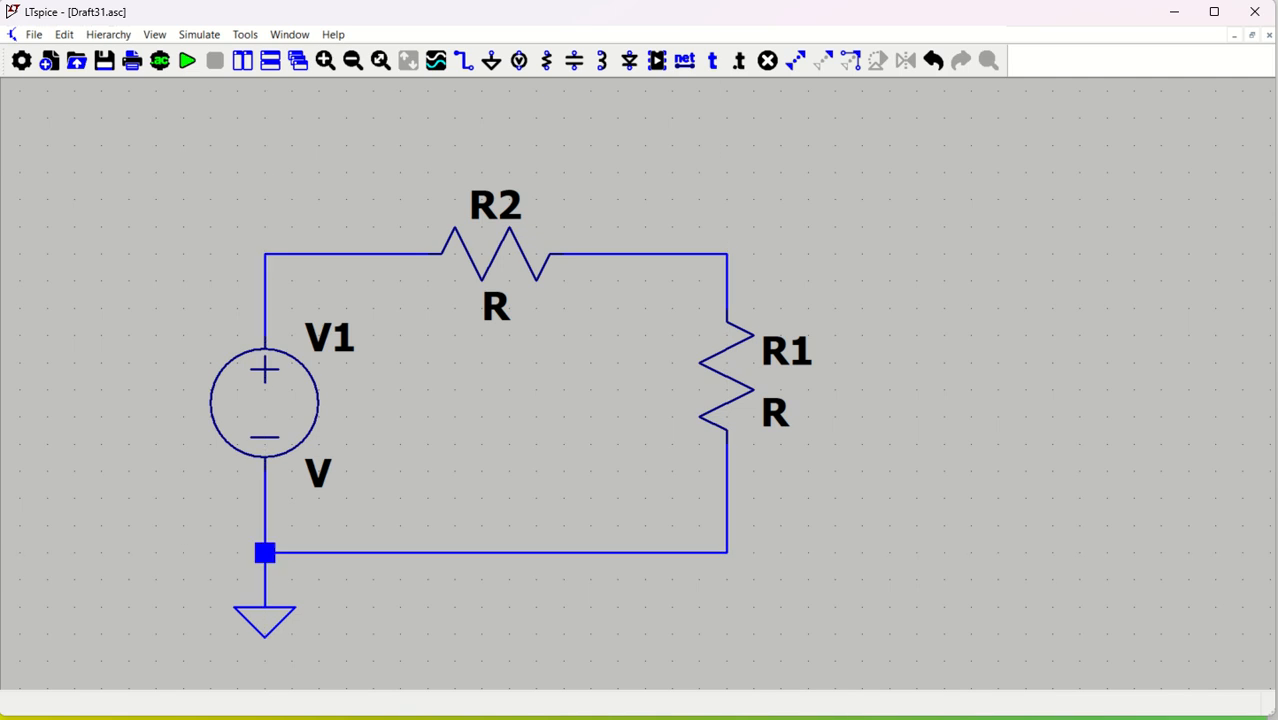
key("Escape")
Set V1's voltage to 10V and R1's resistance to 3K
right_click(256, 403)
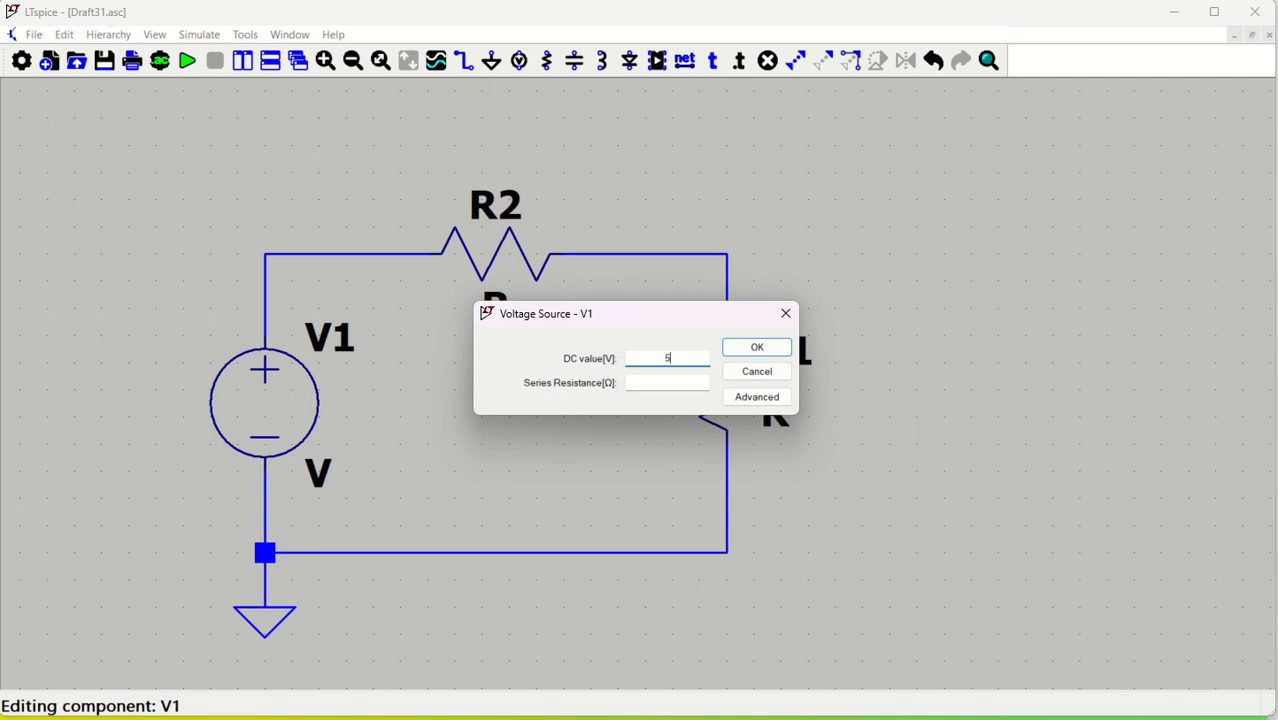
type("10V")
left_click(771, 346)
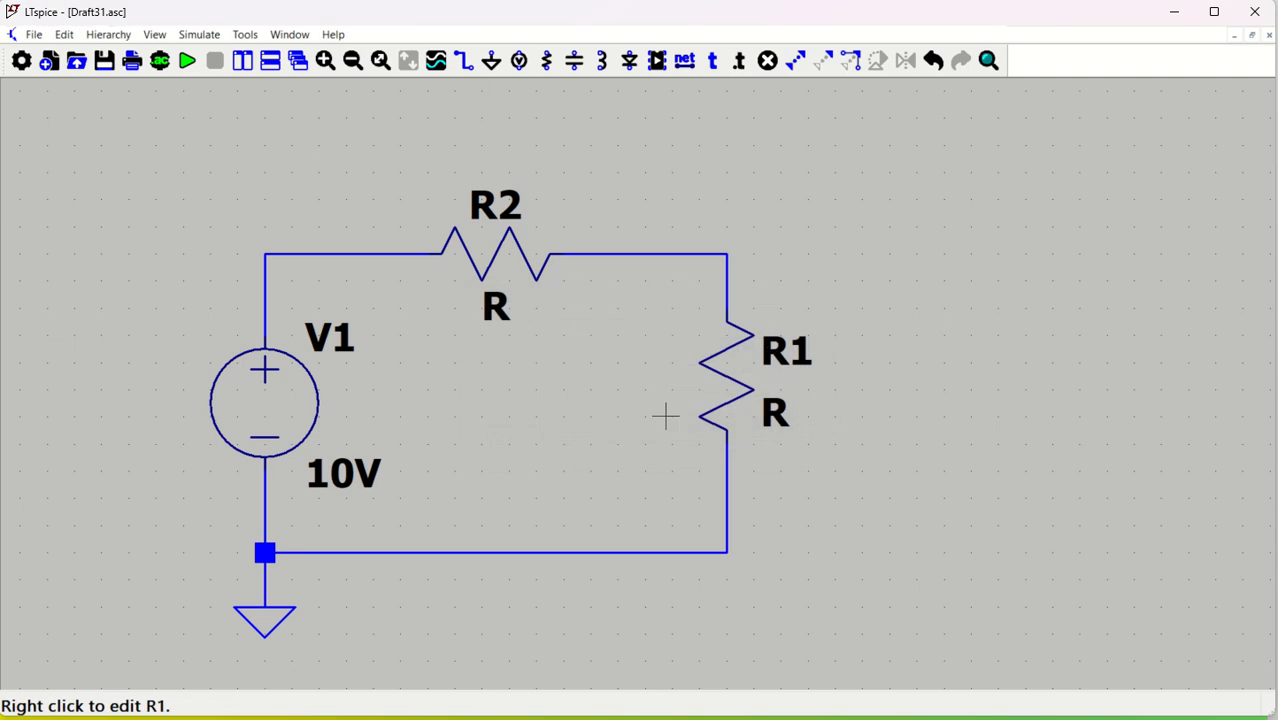
right_click(727, 400)
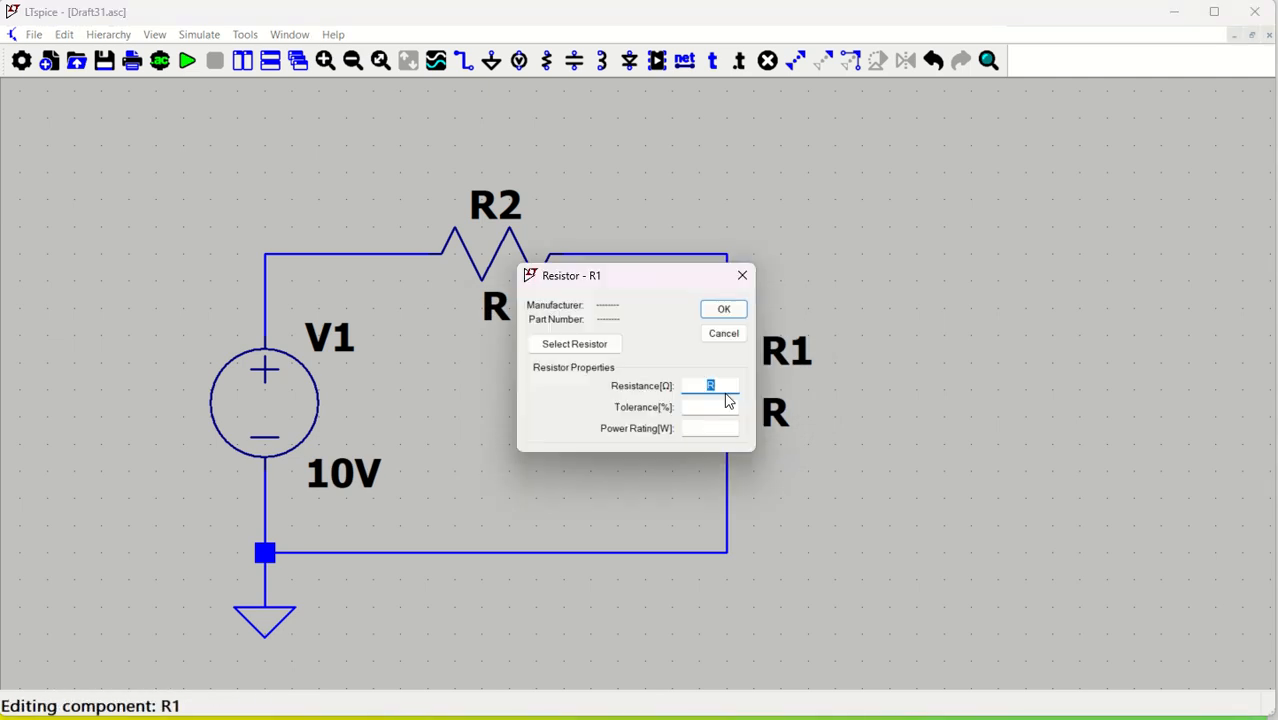
type("3K")
key("Return")
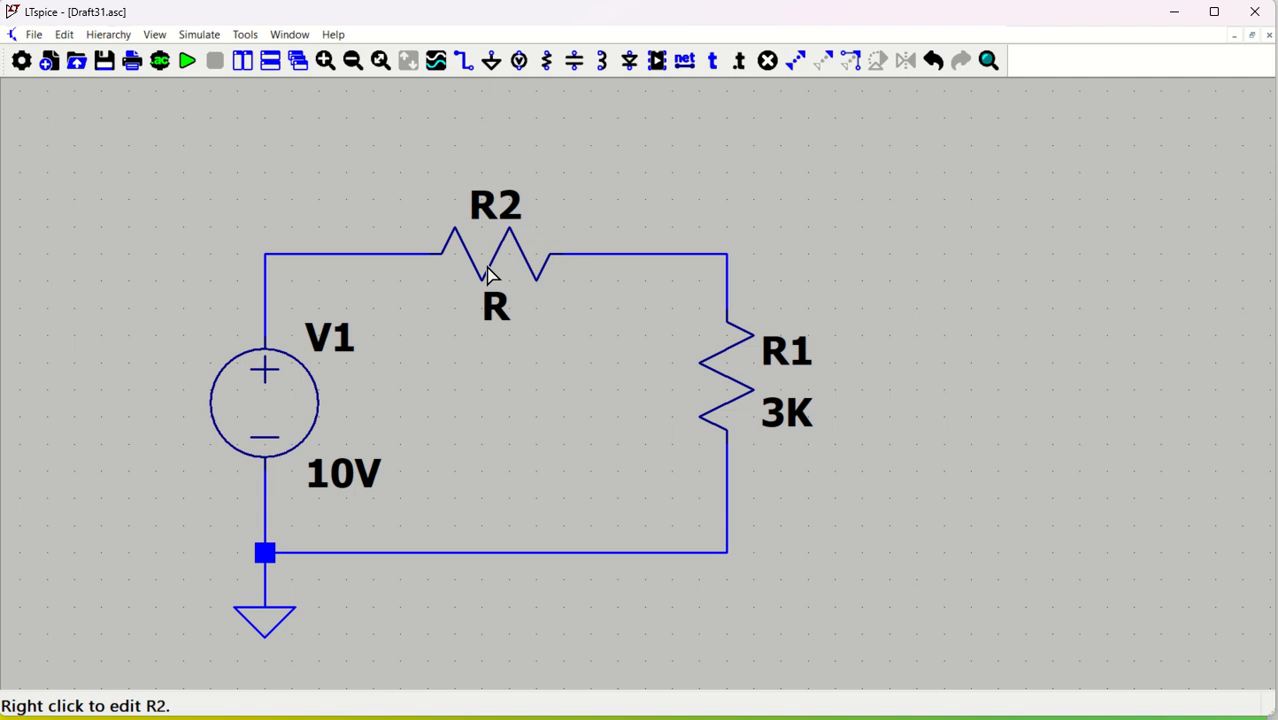
Set R2's resistance to the parameter {Rx}
right_click(487, 272)
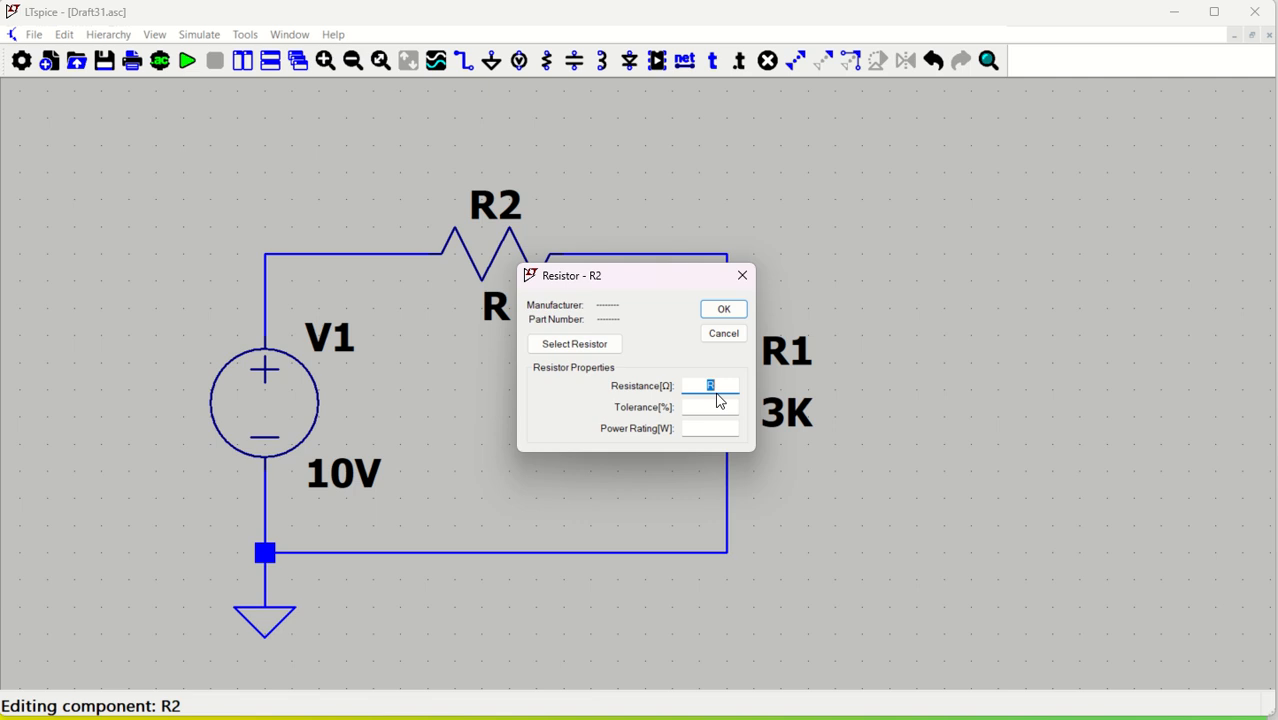
type("1")
type("Rx")
type("}")
left_click(724, 309)
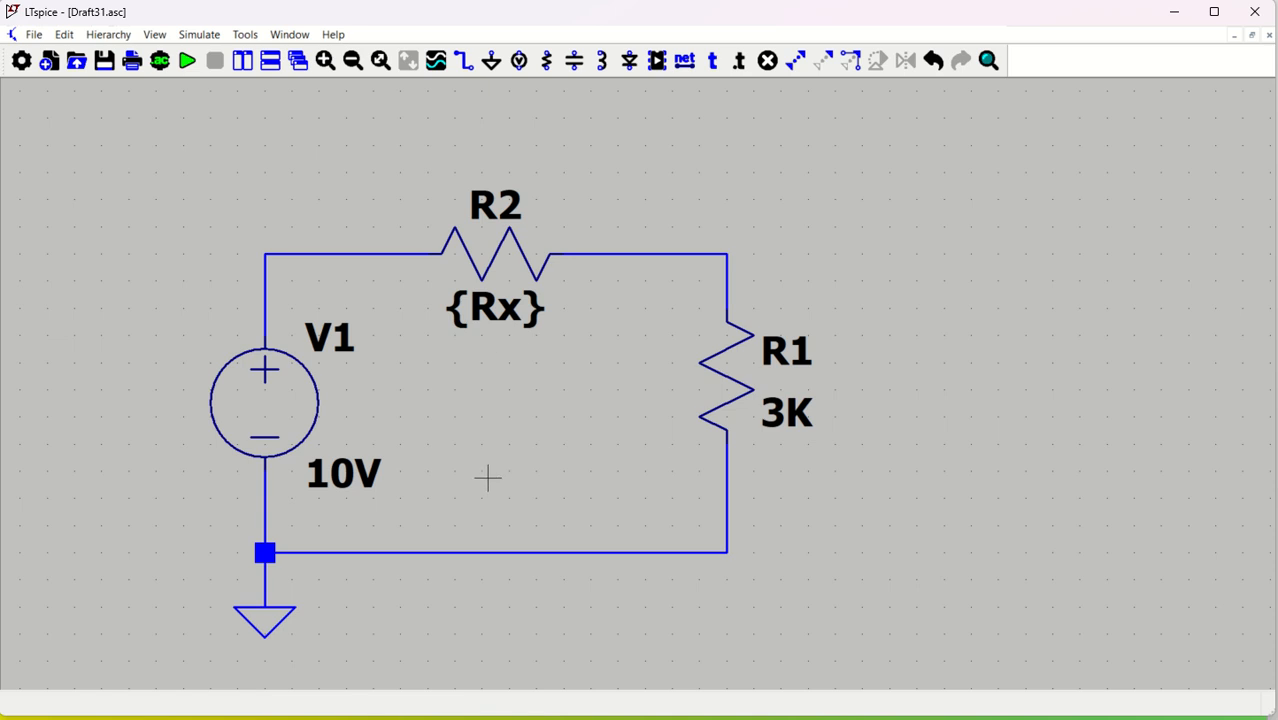
Run a transient analysis with 10m stop time and 0 start-saving time
left_click(189, 62)
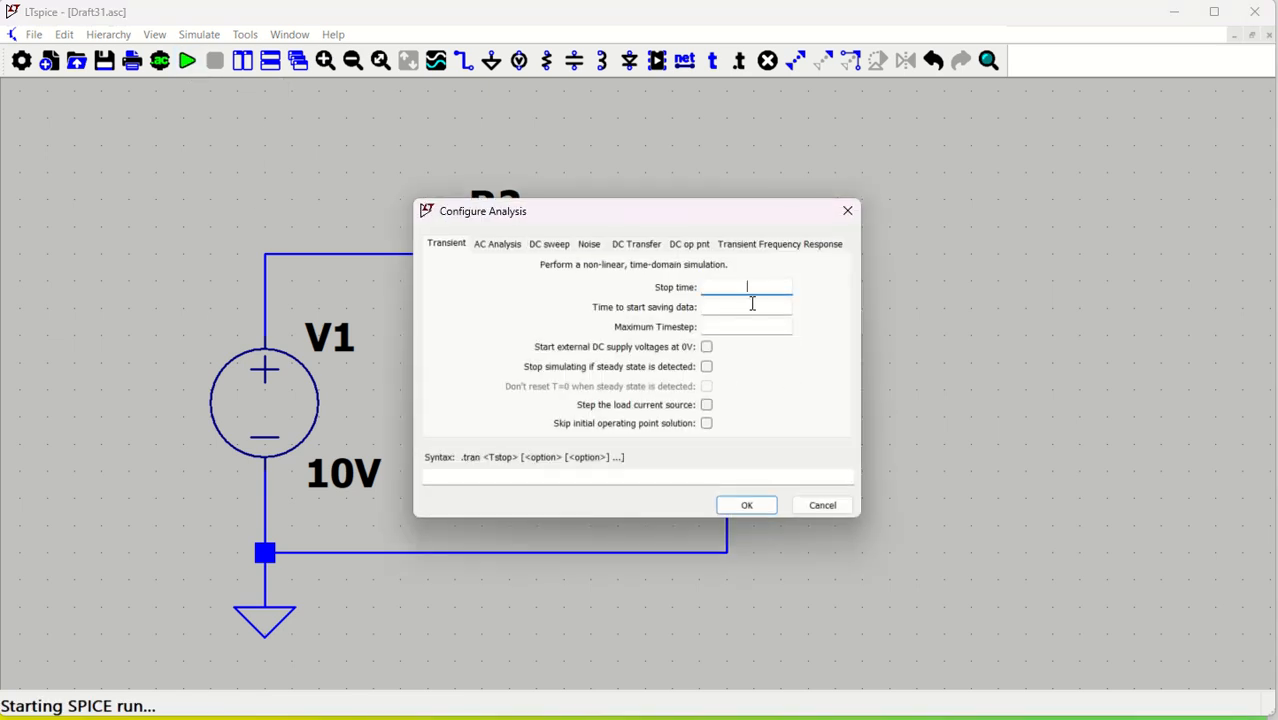
type("10m")
key("Tab")
type("0")
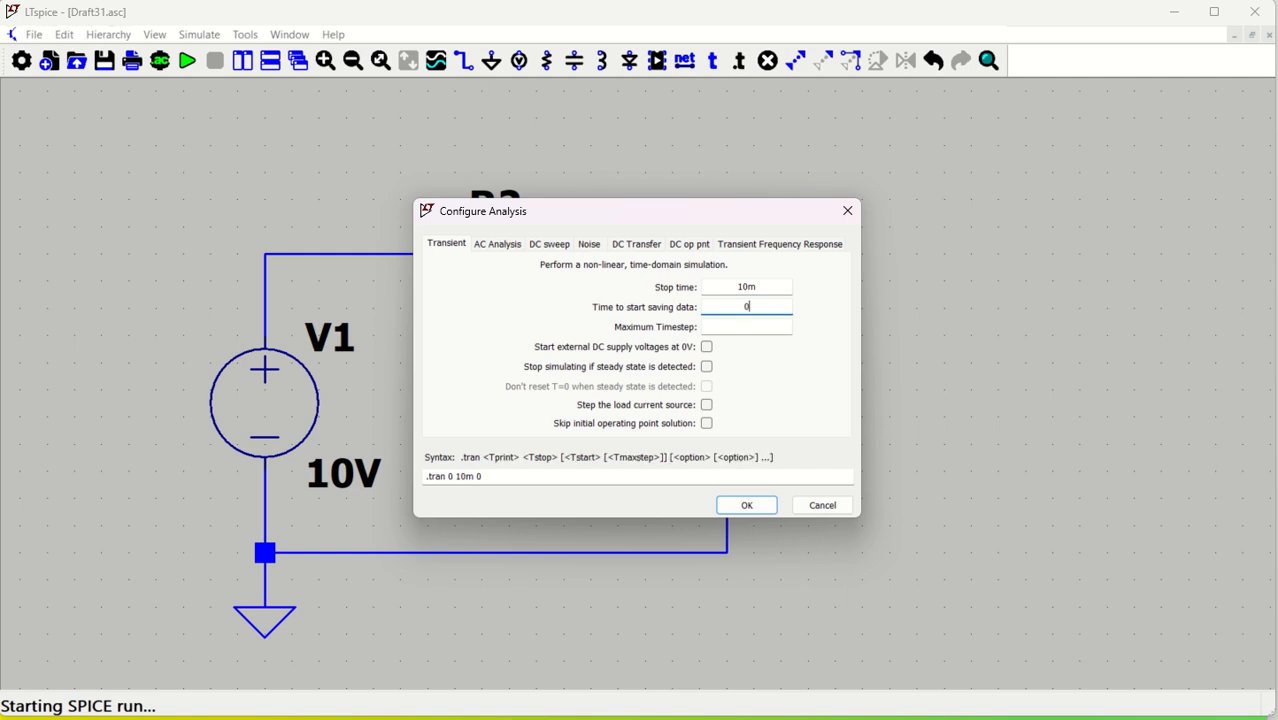
left_click(748, 506)
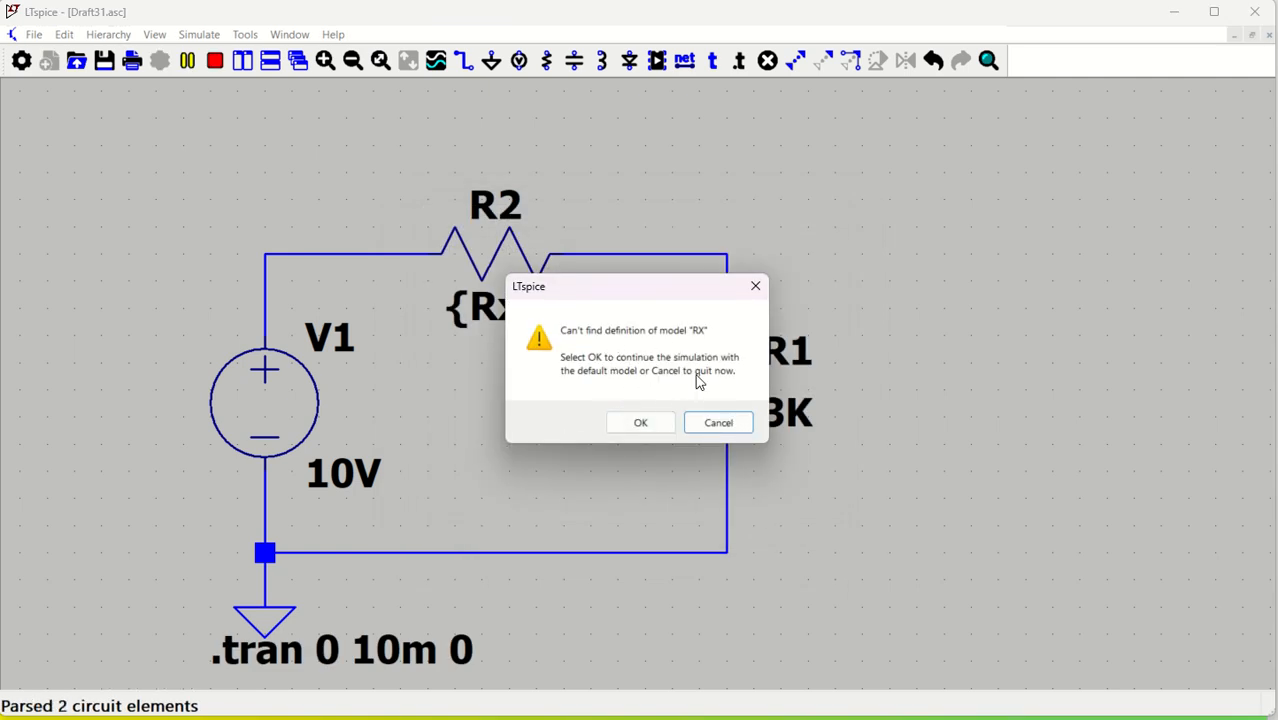
Dismiss the undefined Rx and missing-resistance errors and close the SPICE Output Log
left_click(641, 422)
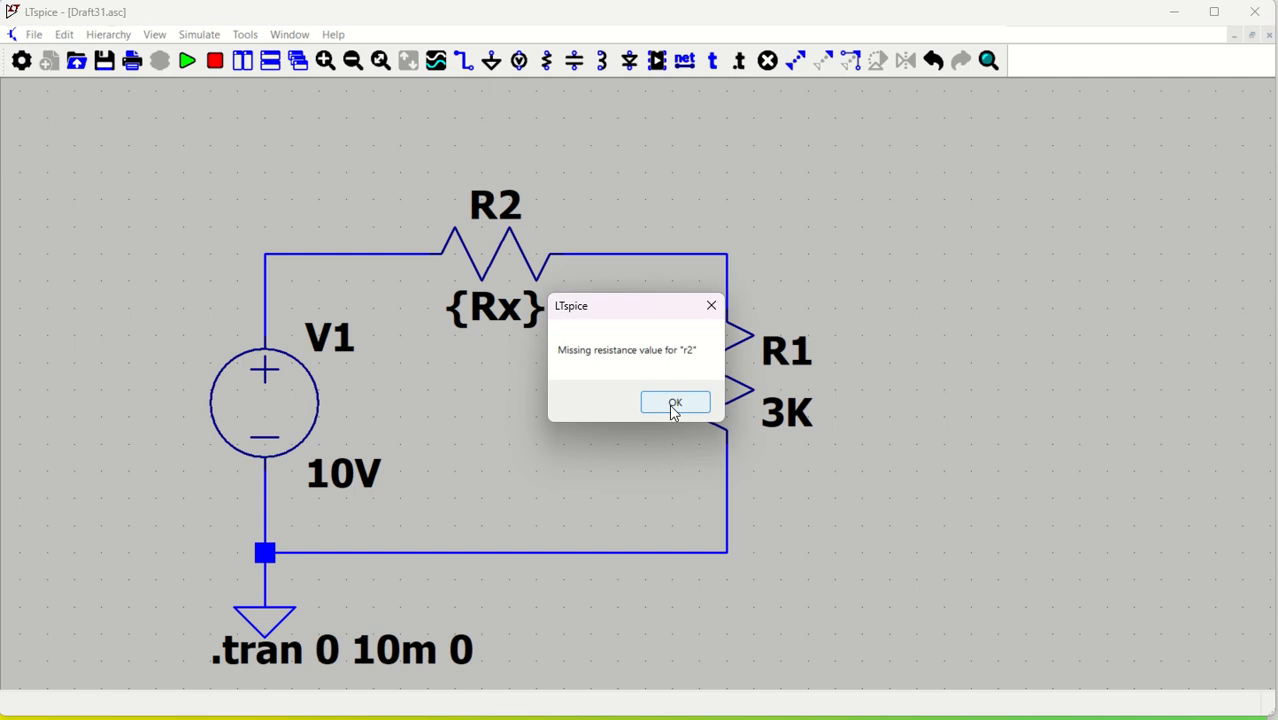
left_click(674, 404)
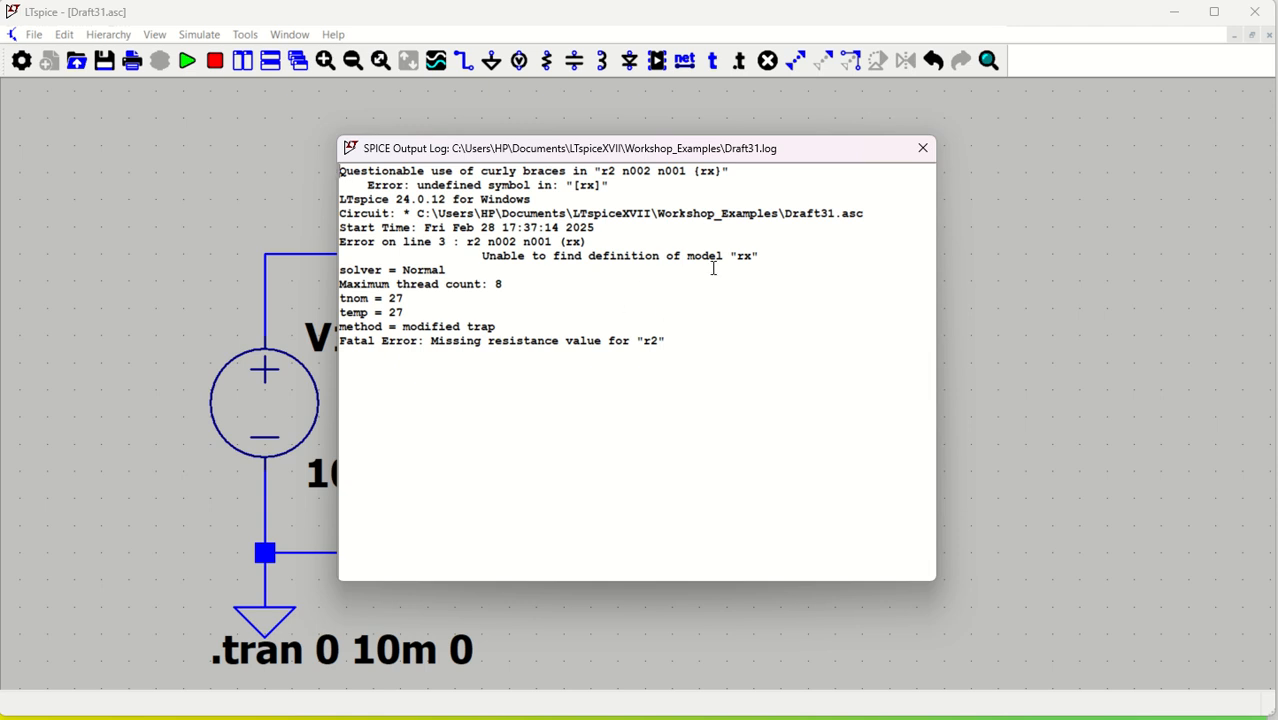
left_click(923, 148)
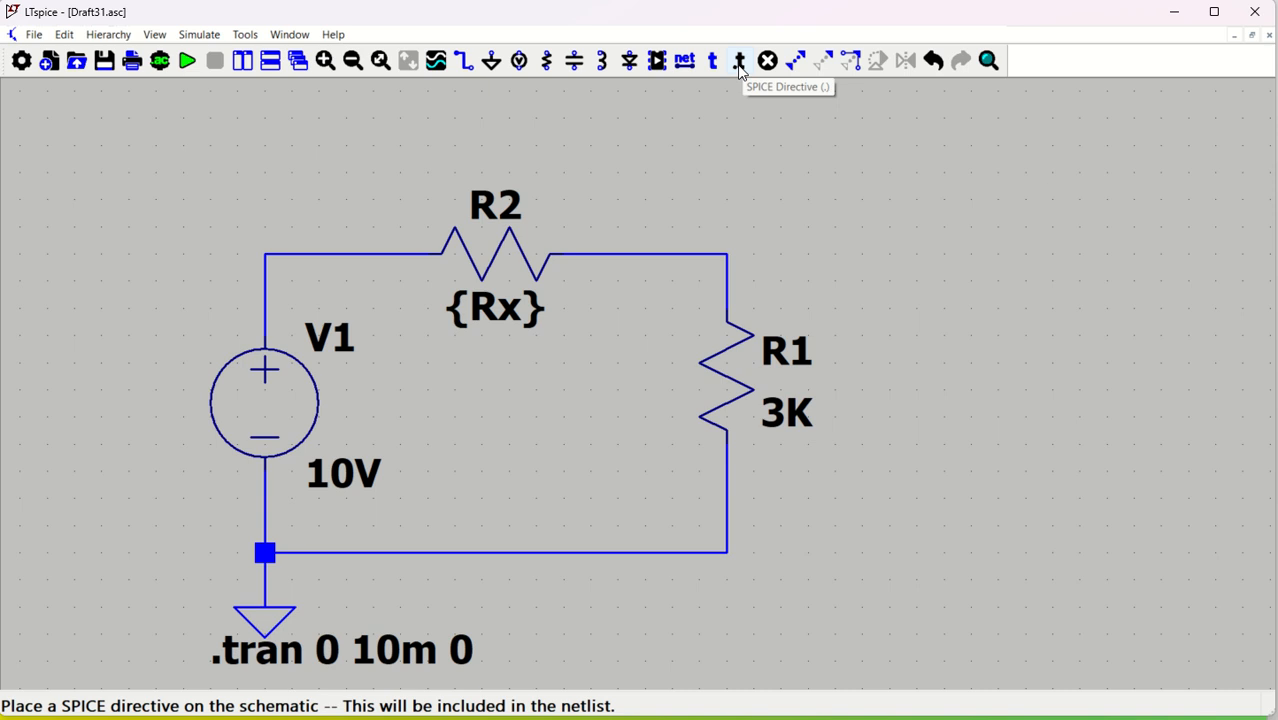
Place the SPICE directive .step param Rx 1K 2K 3K below the circuit
key("s")
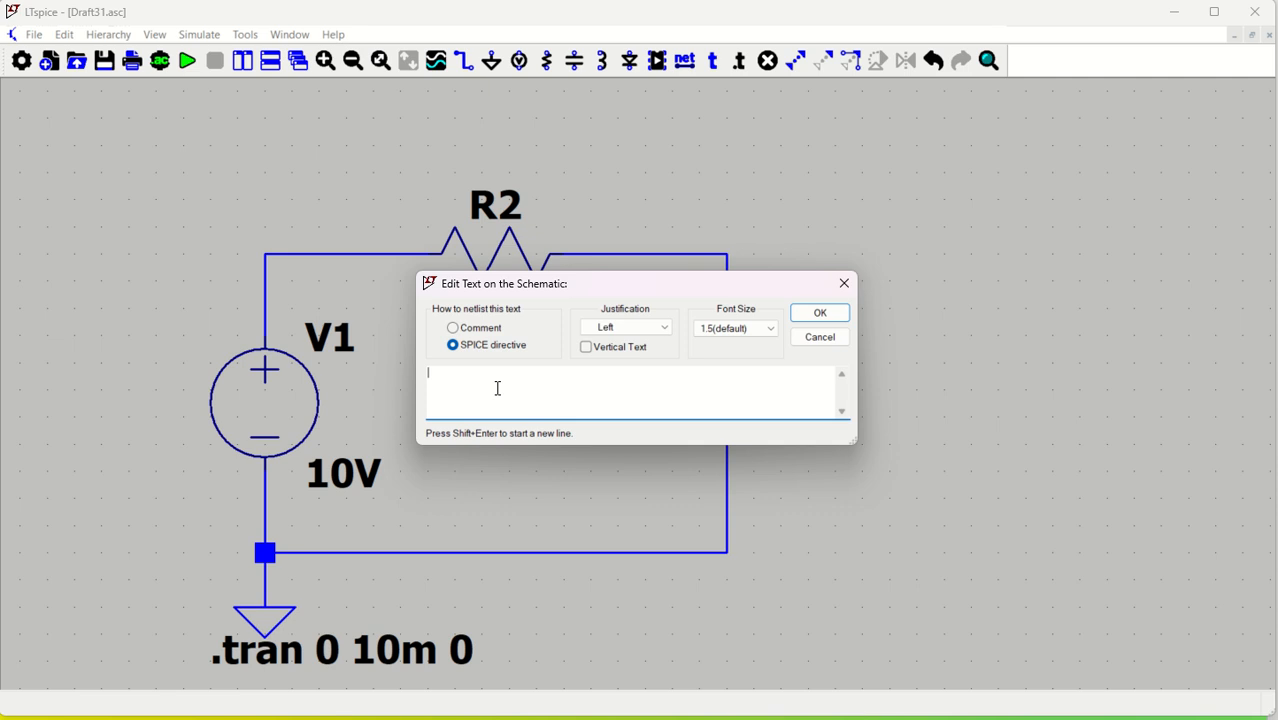
type(".step param Rx 1K 2K 3K")
left_click(820, 314)
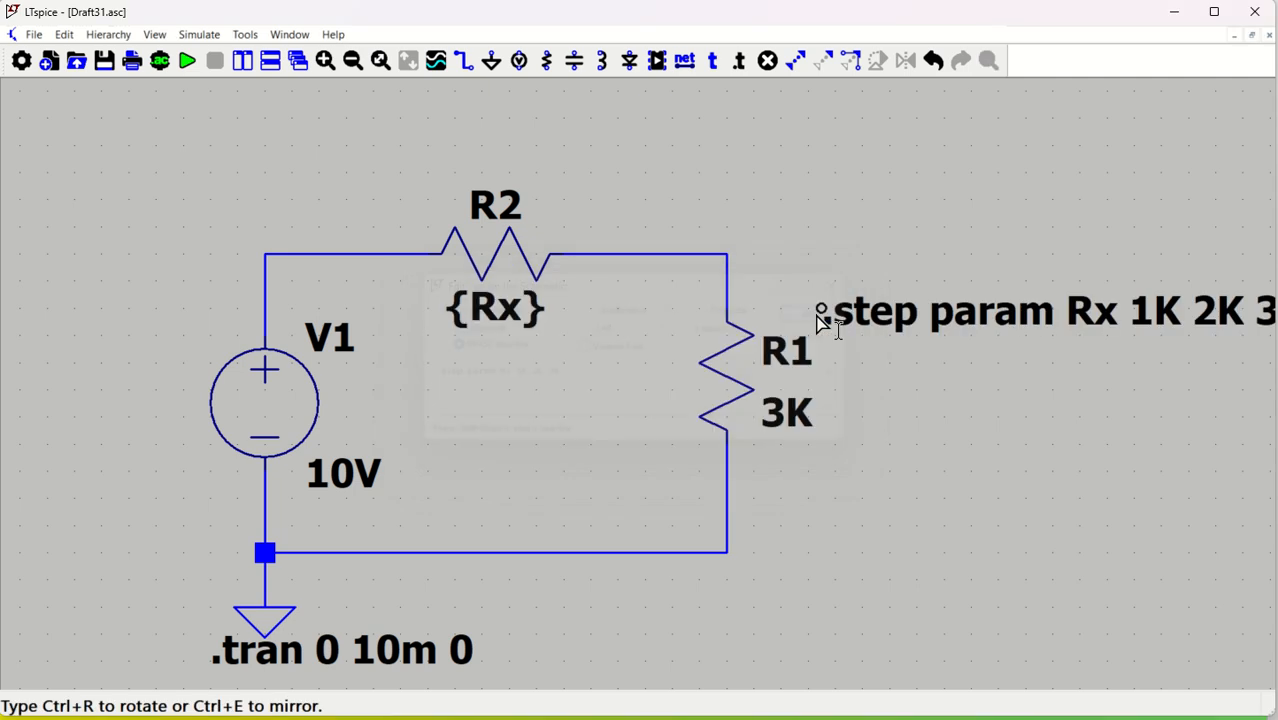
left_click(440, 588)
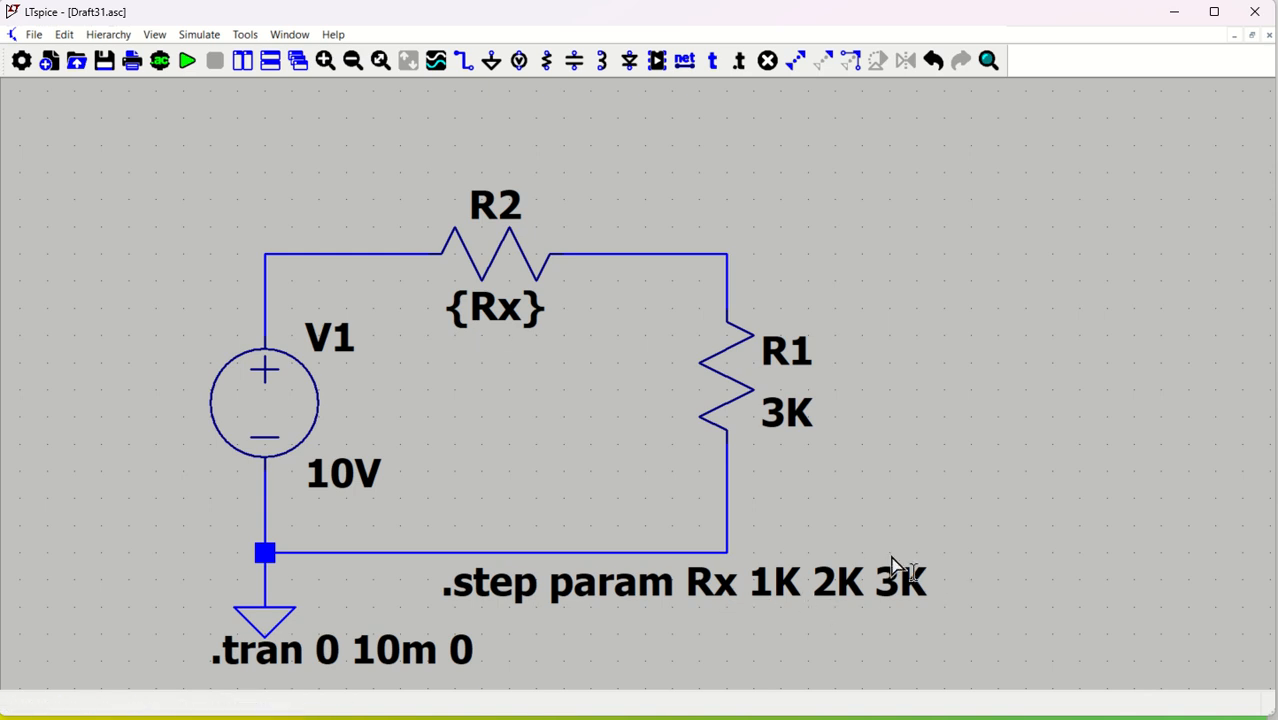
After a one-step warning, edit the directive to .step param Rx list 1K 2K 3K and reposition it
left_click(190, 67)
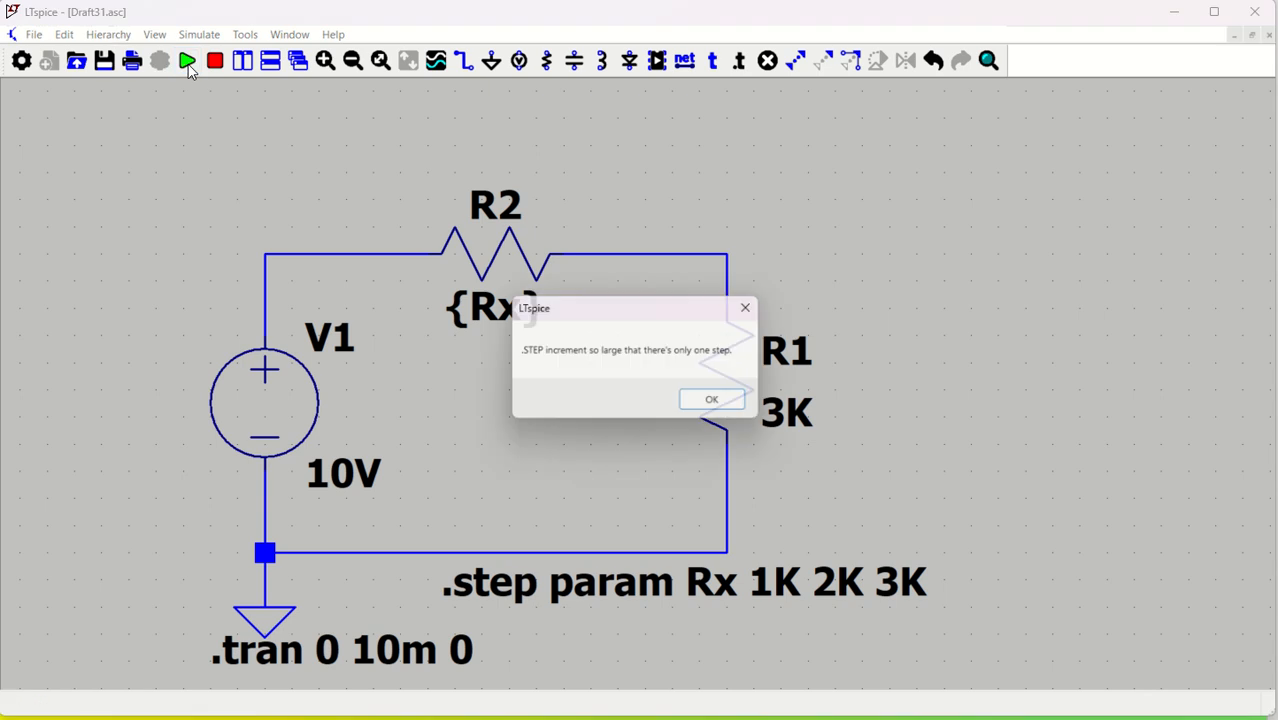
left_click(716, 402)
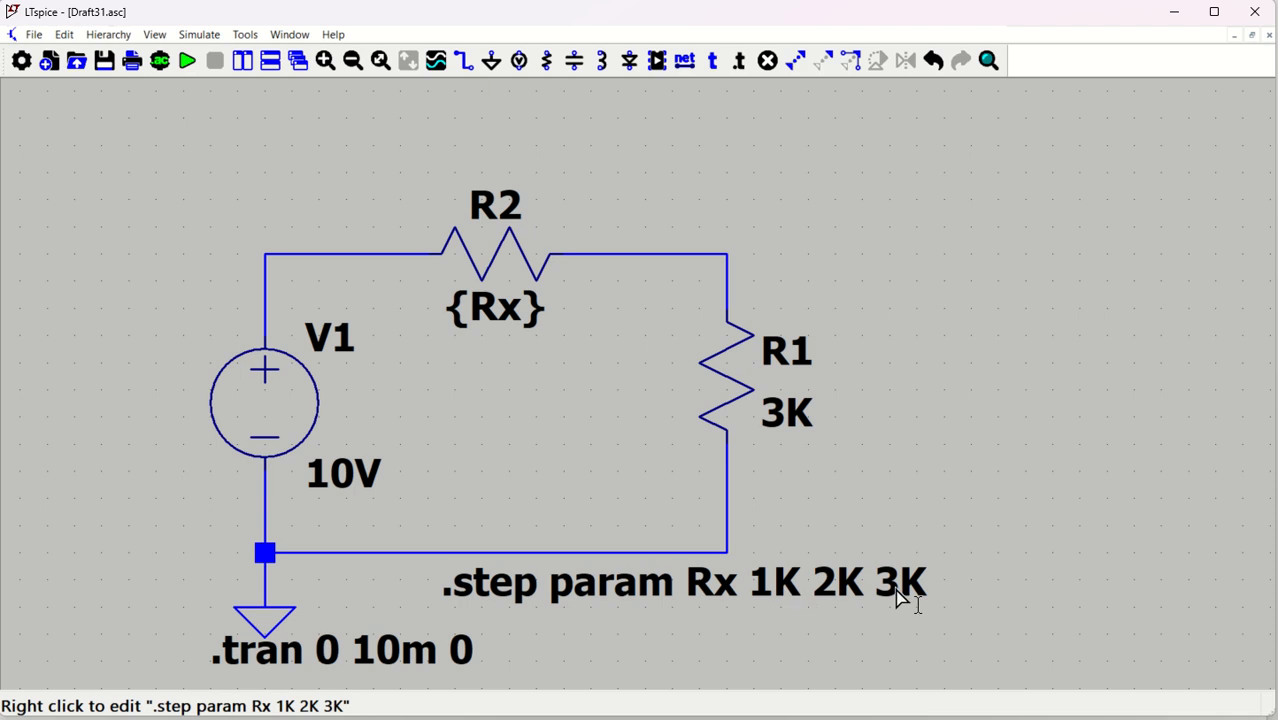
right_click(790, 590)
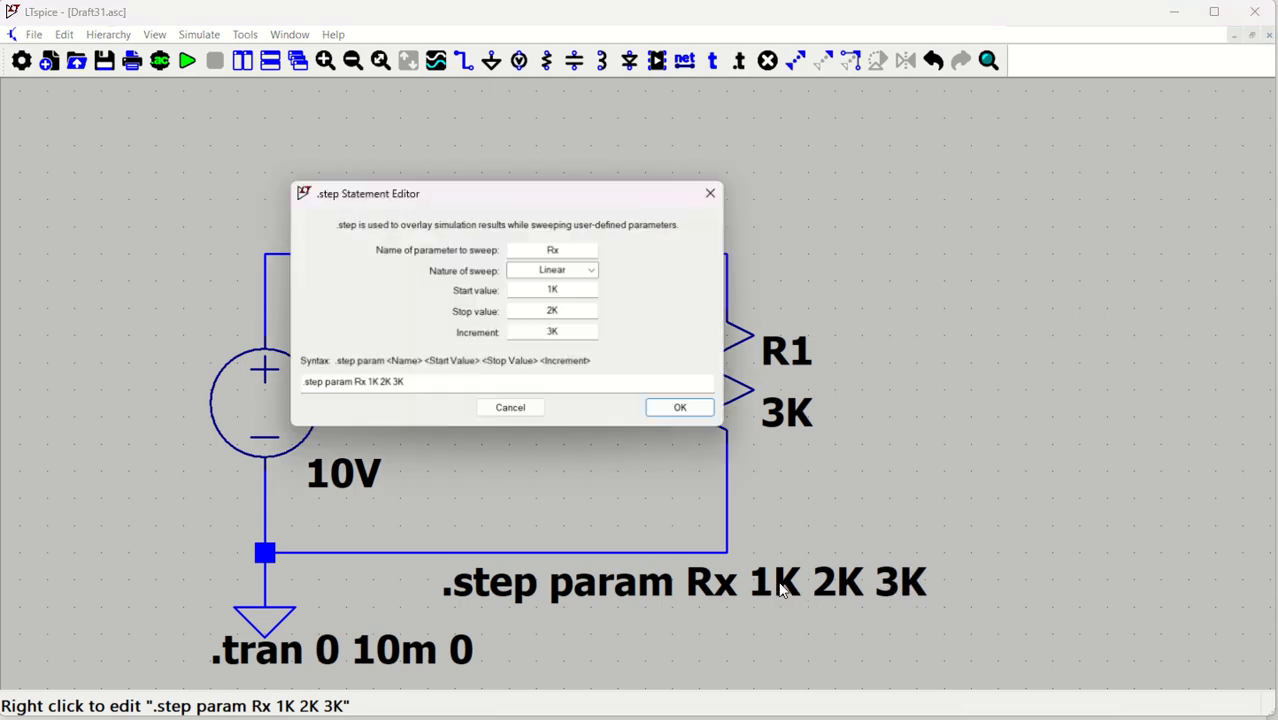
left_click(368, 382)
type("list")
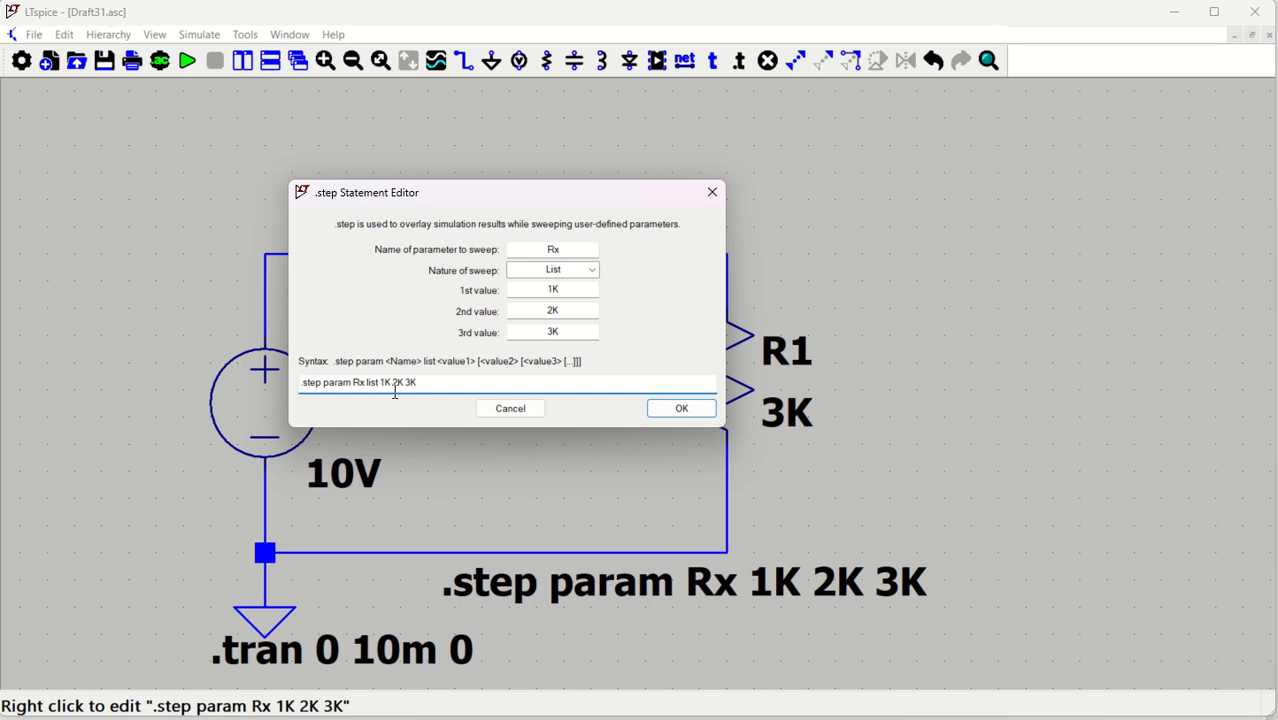
left_click(680, 410)
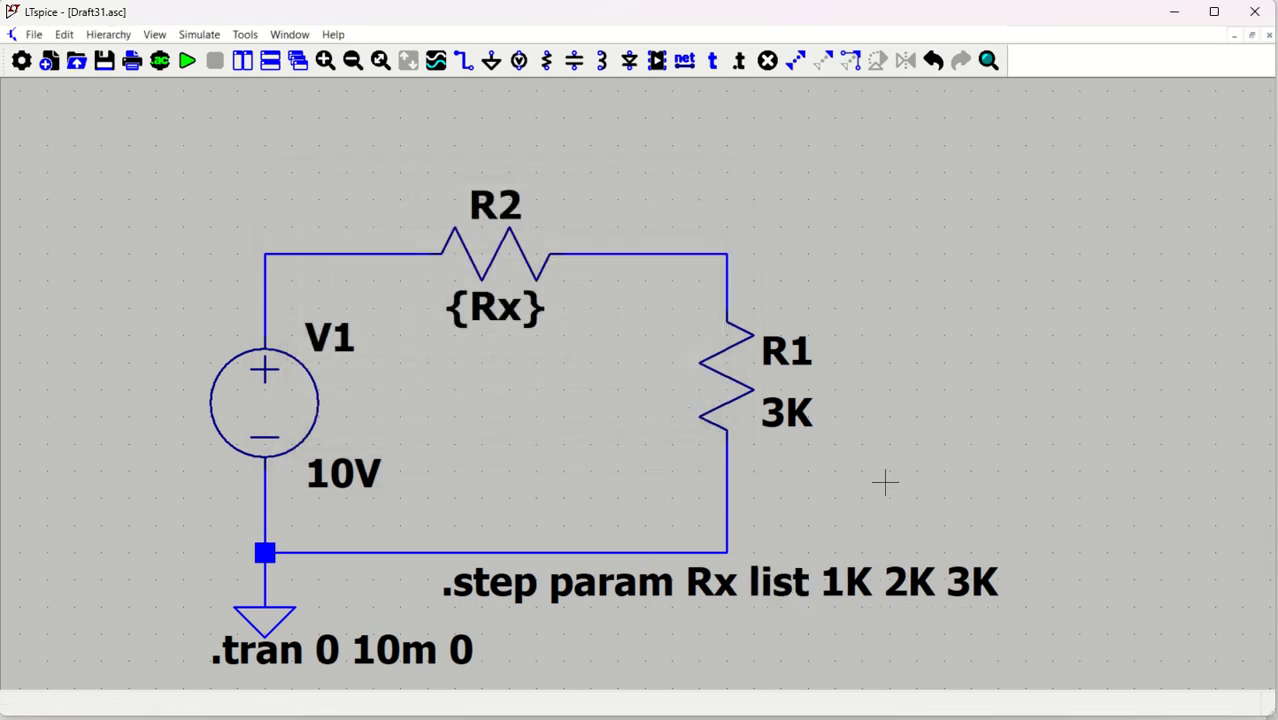
left_click_drag(766, 578, 521, 542)
left_click(208, 540)
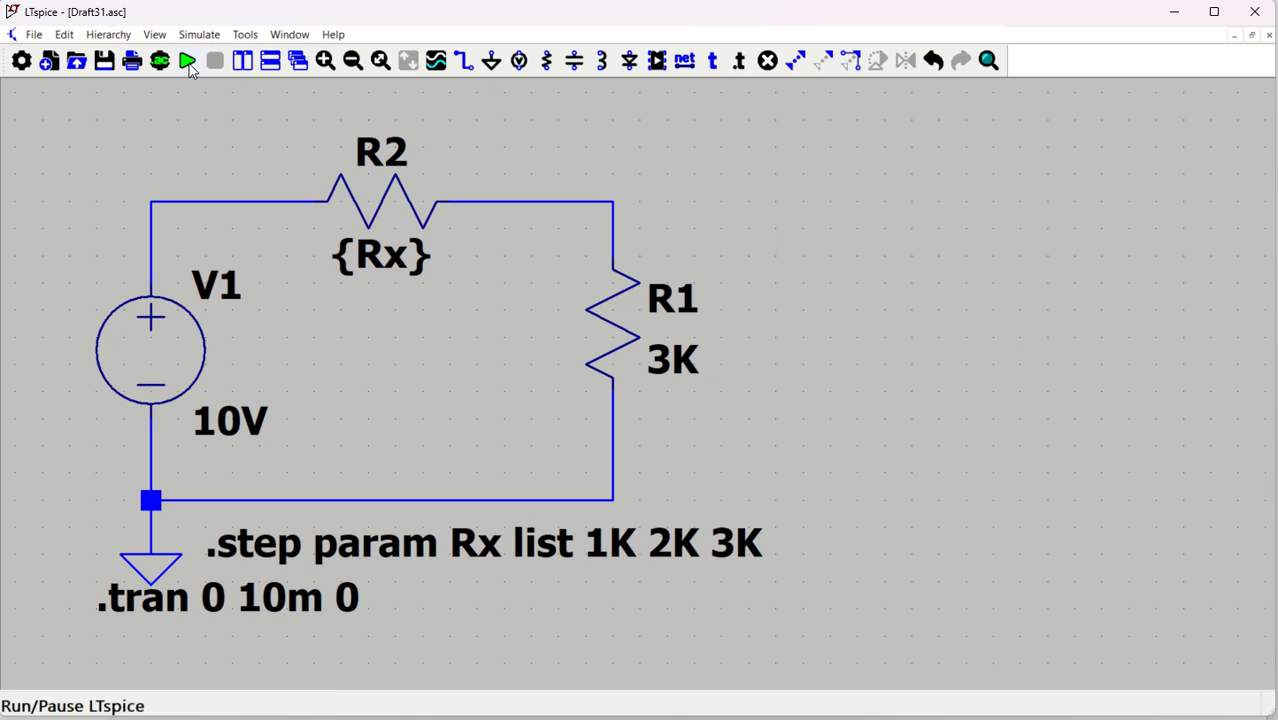
Run the stepped simulation with the schematic and waveform plot tiled side by side
left_click(187, 61)
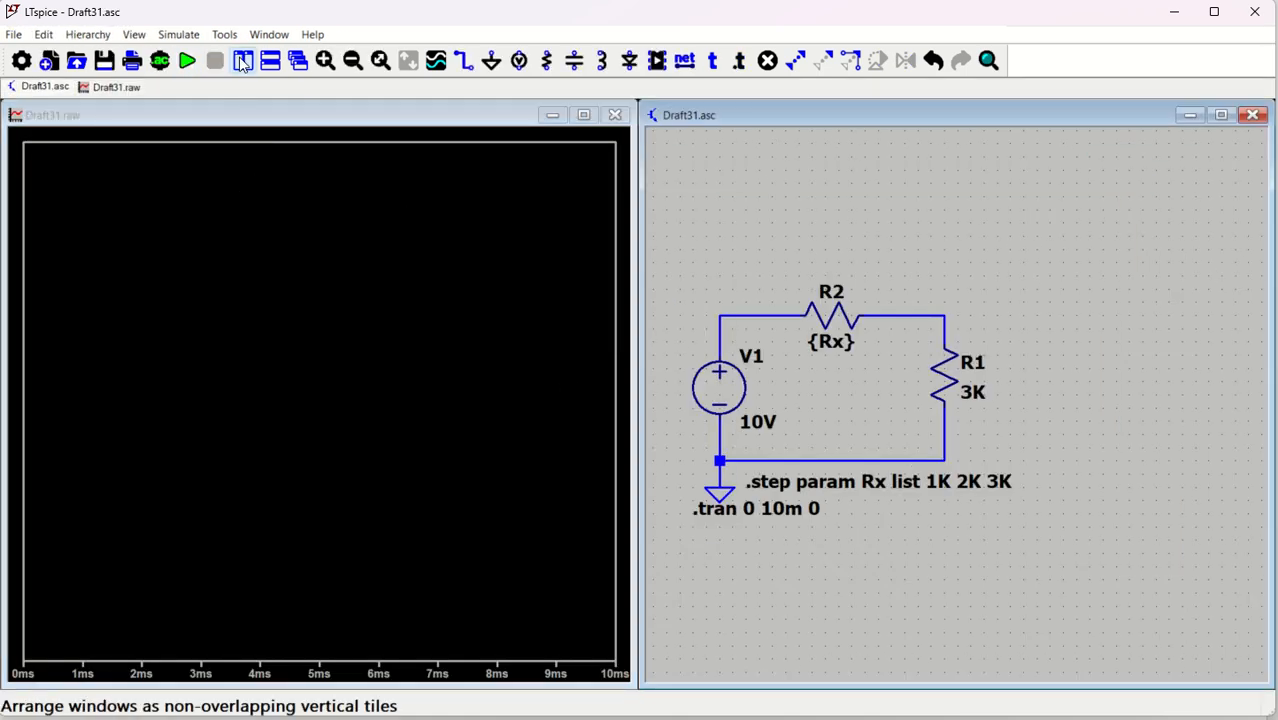
left_click(244, 62)
key("space")
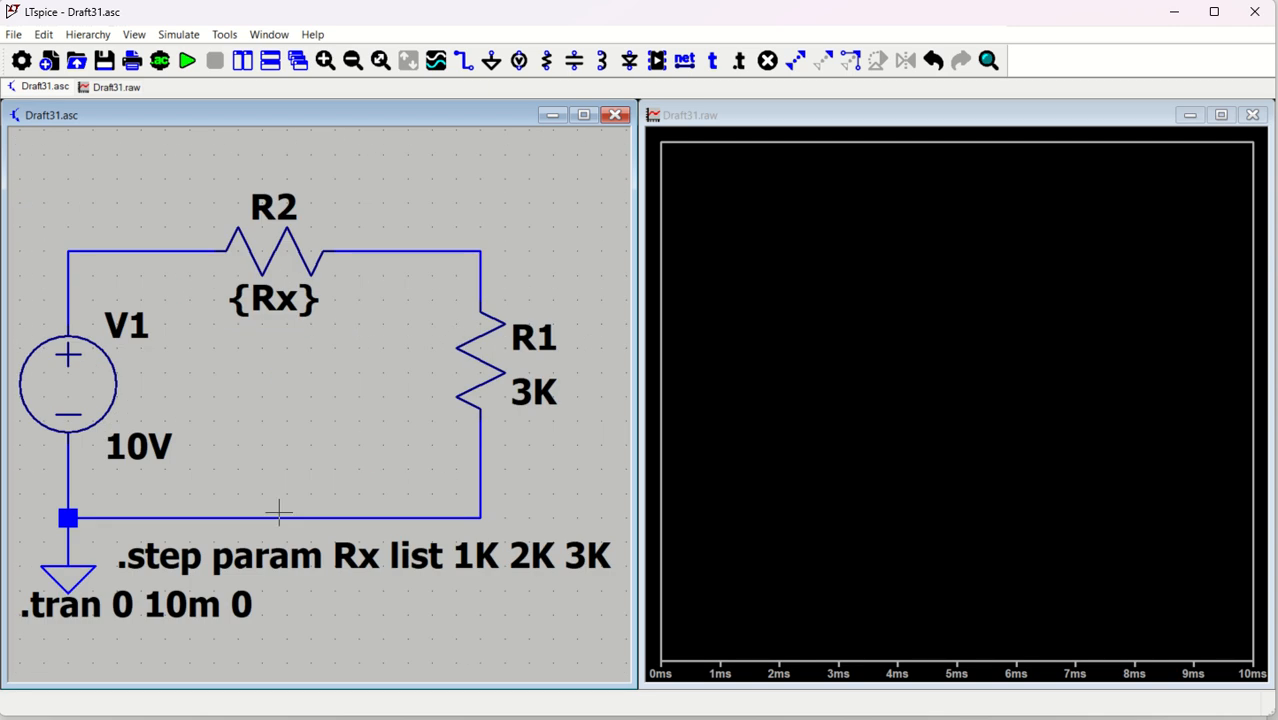
left_click(708, 303)
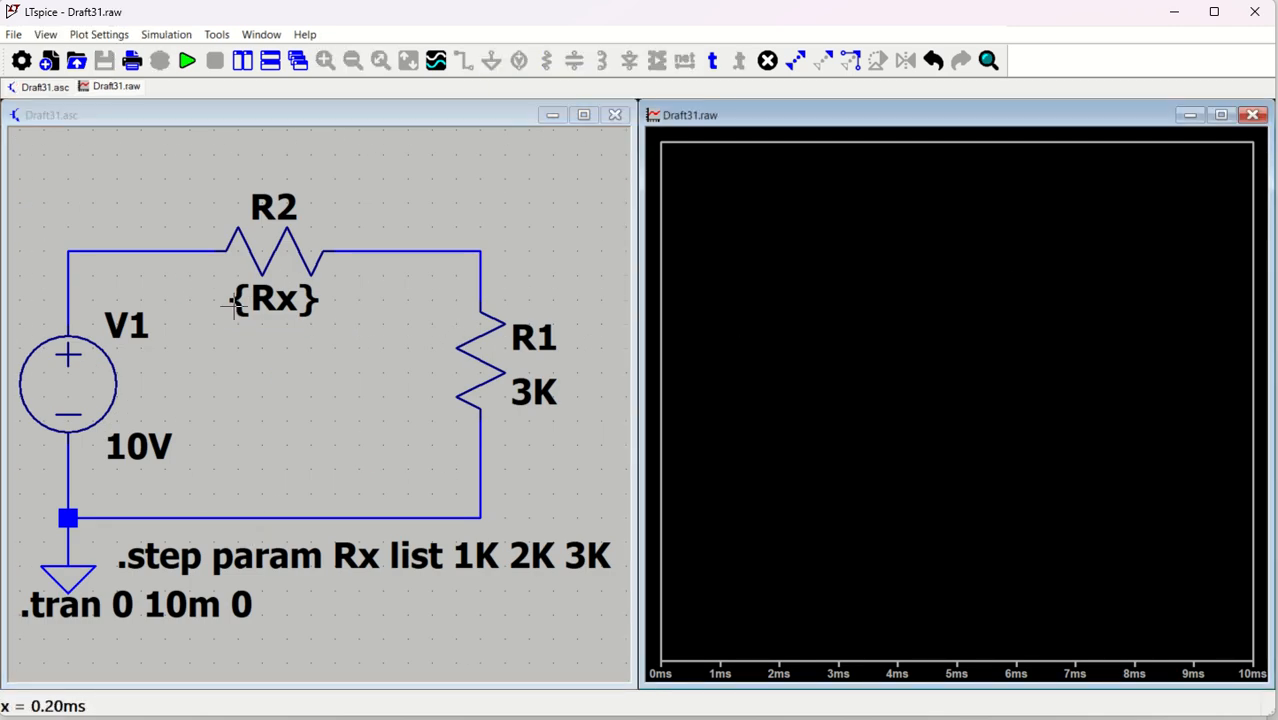
left_click(193, 321)
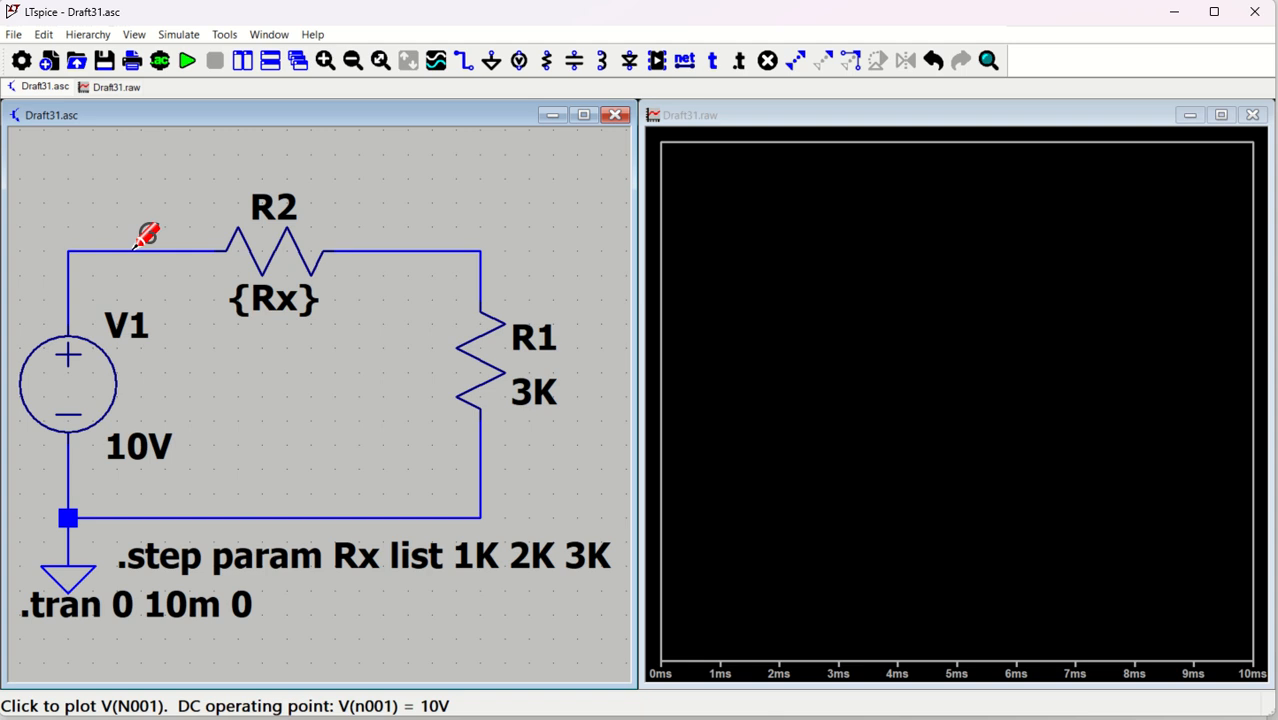
Probe the R1/R2 junction so only V(n002) is plotted for the three steps
left_click(130, 251)
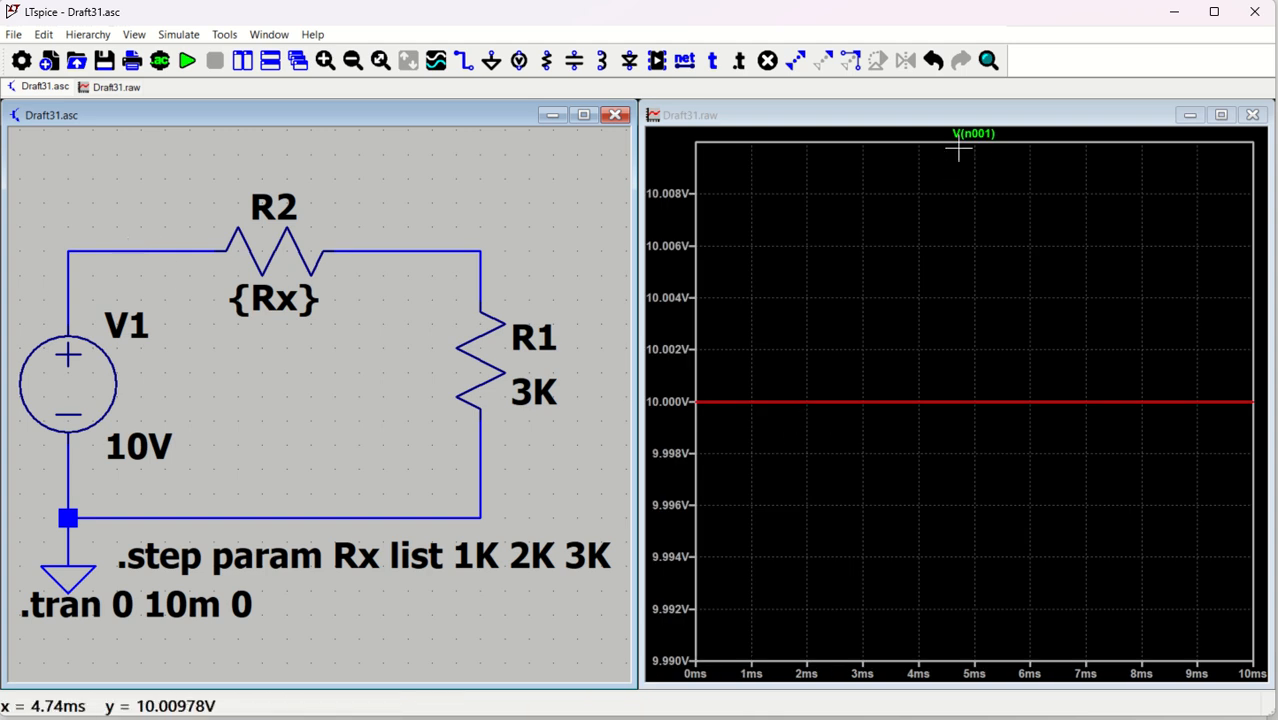
left_click(472, 249)
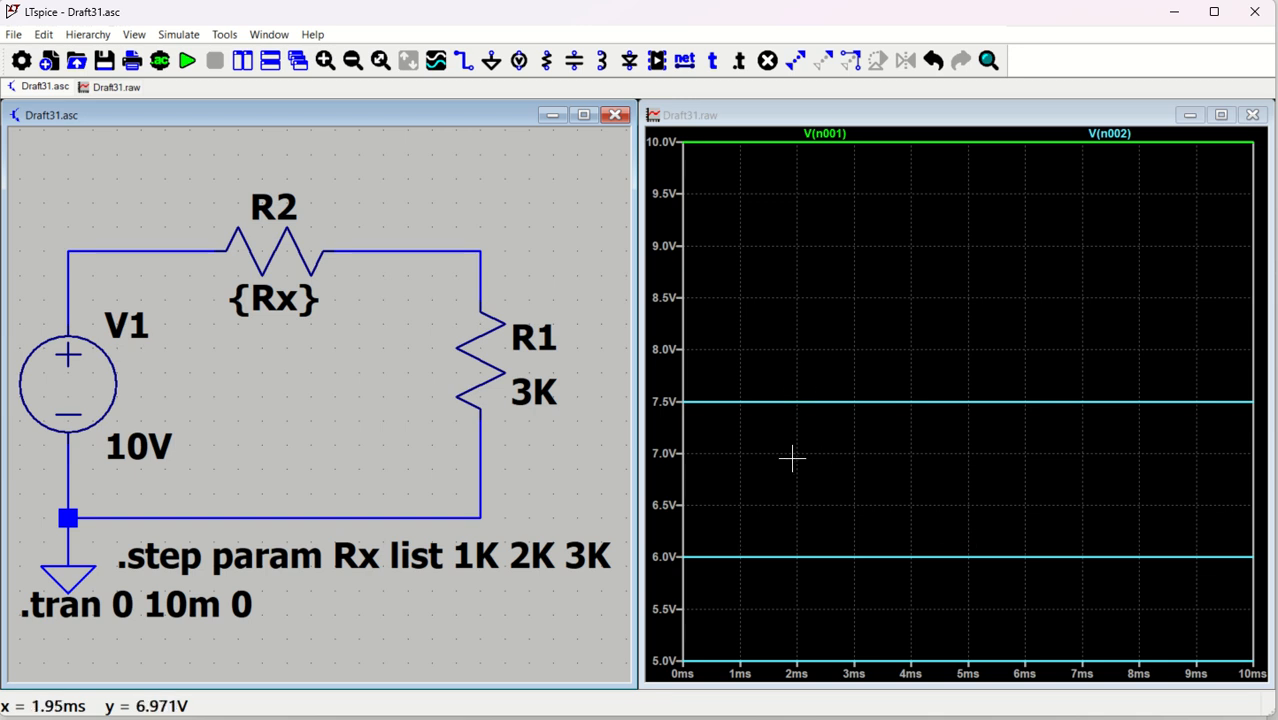
left_click(474, 249)
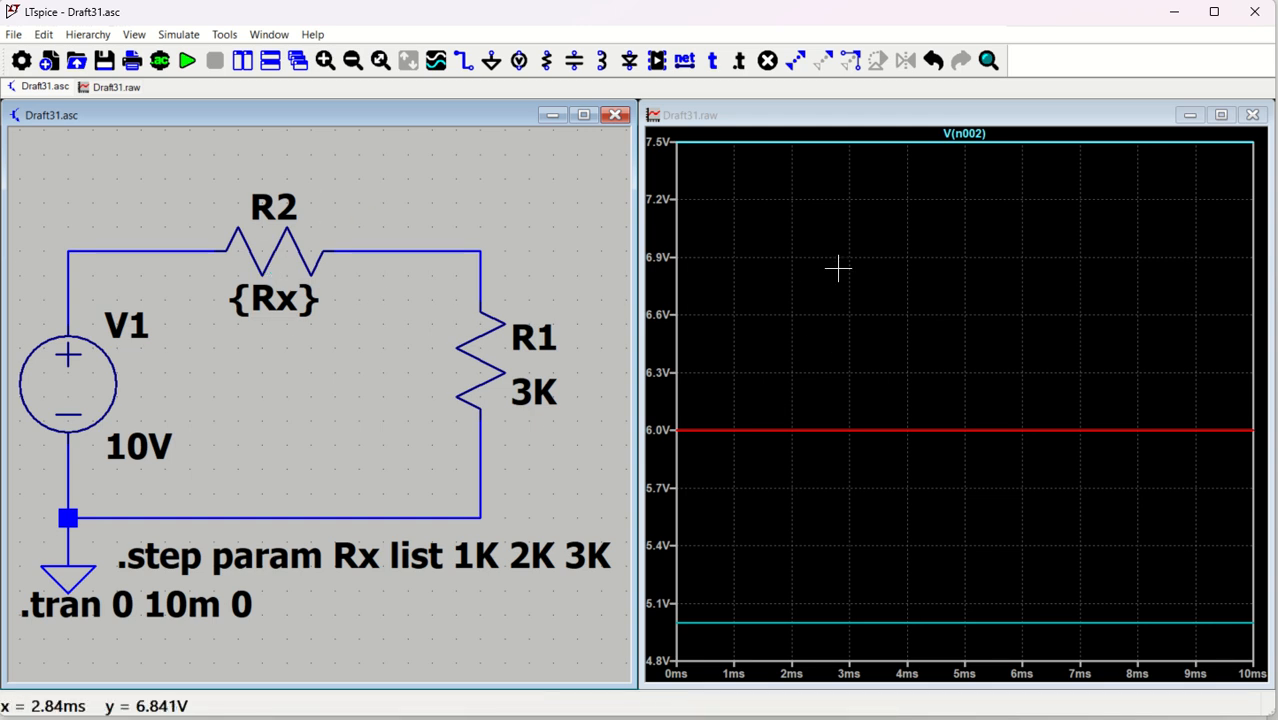
right_click(870, 240)
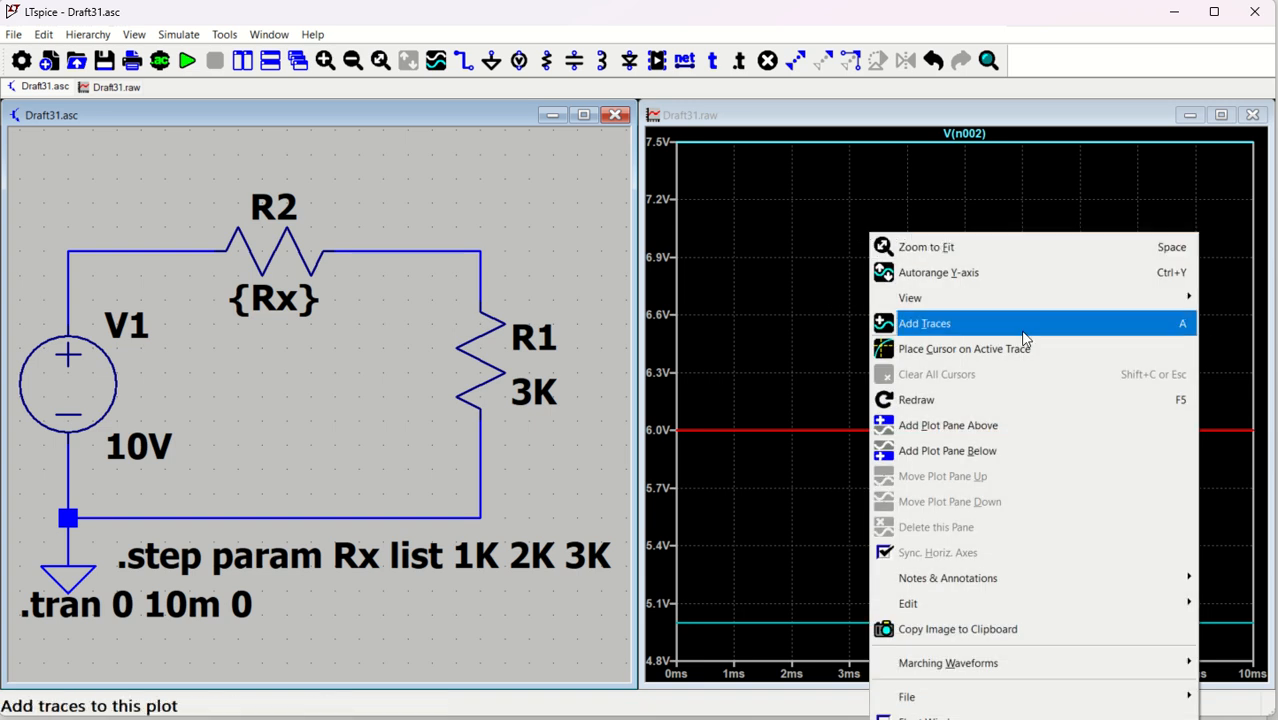
mouse_move(951, 588)
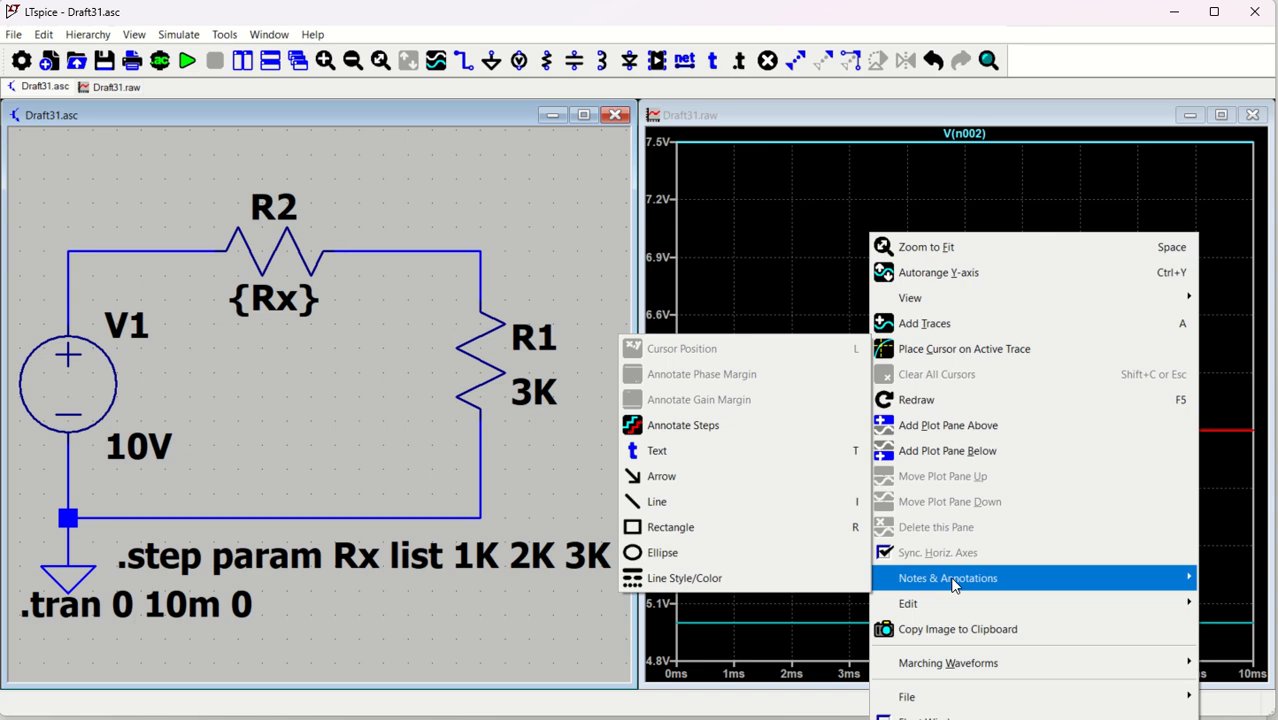
Annotate the traces with their Rx=1K, 2K and 3K step labels in the upper plot area
left_click(707, 425)
left_click(793, 278)
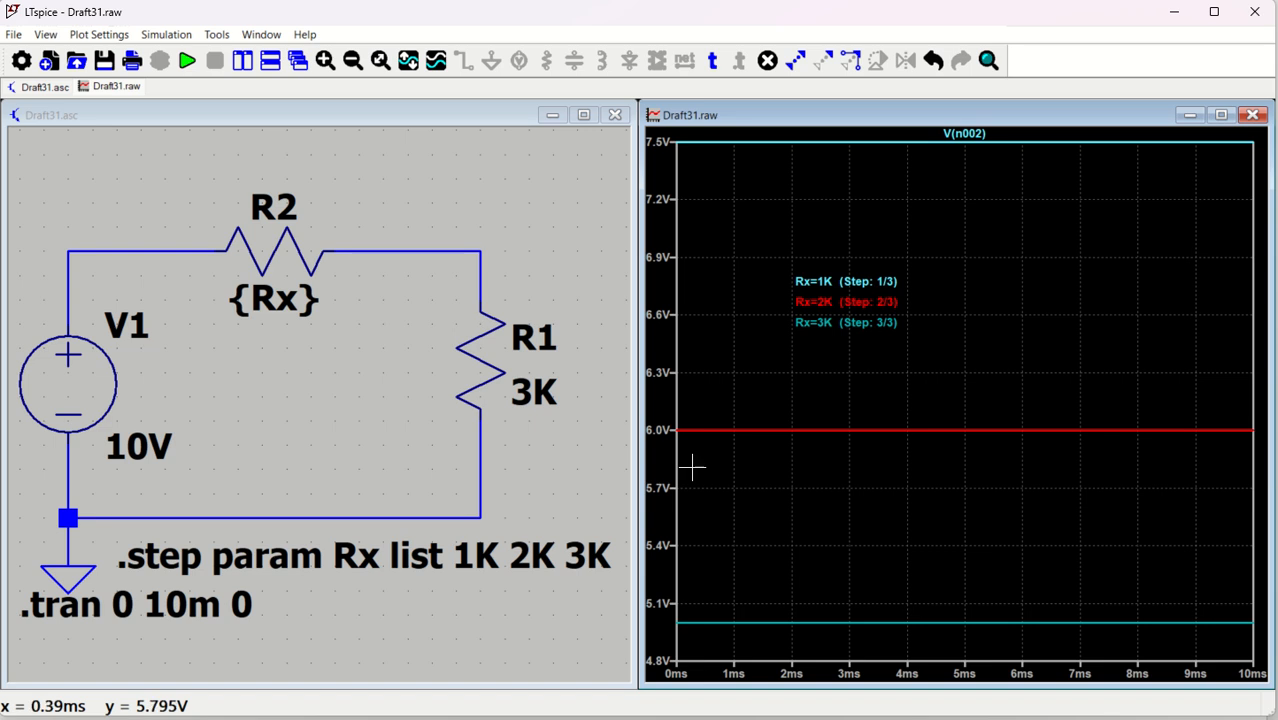
Set the vertical axis to 10V top, 1V tick spacing and 0V bottom
right_click(658, 410)
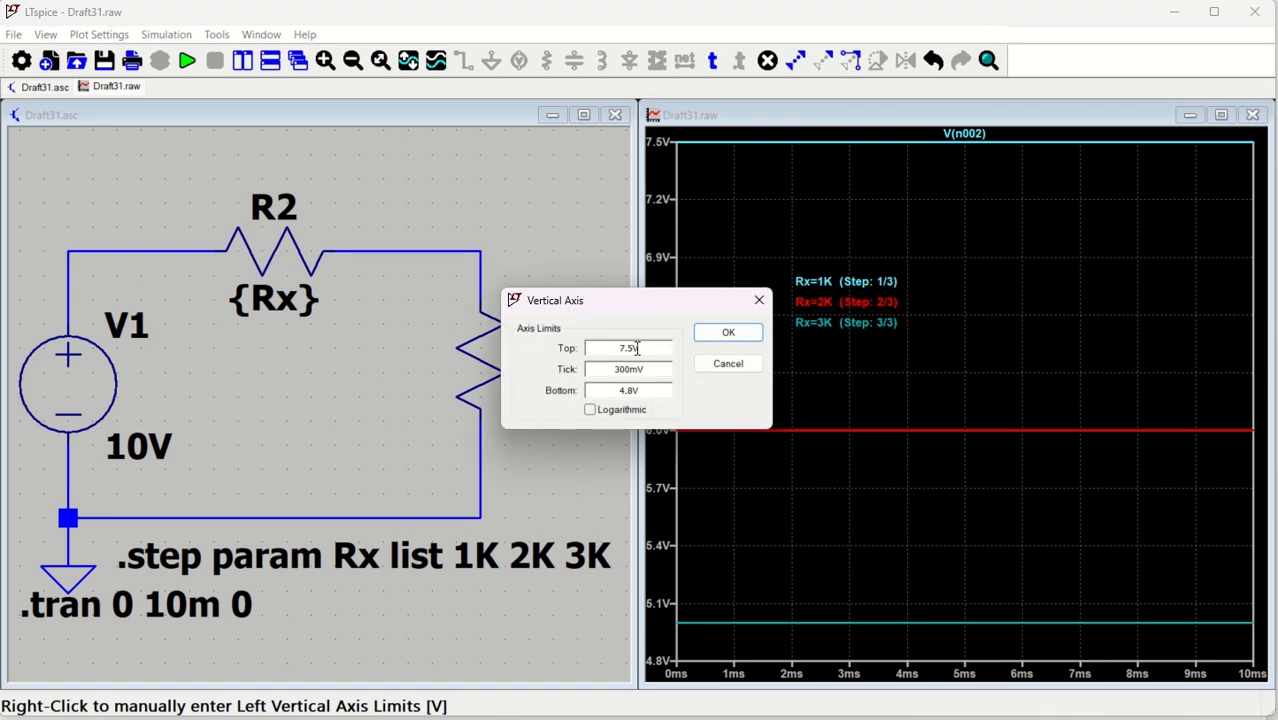
left_click_drag(620, 347, 679, 347)
key("Tab")
key("Tab")
left_click_drag(612, 370, 652, 369)
type("10V")
left_click(728, 334)
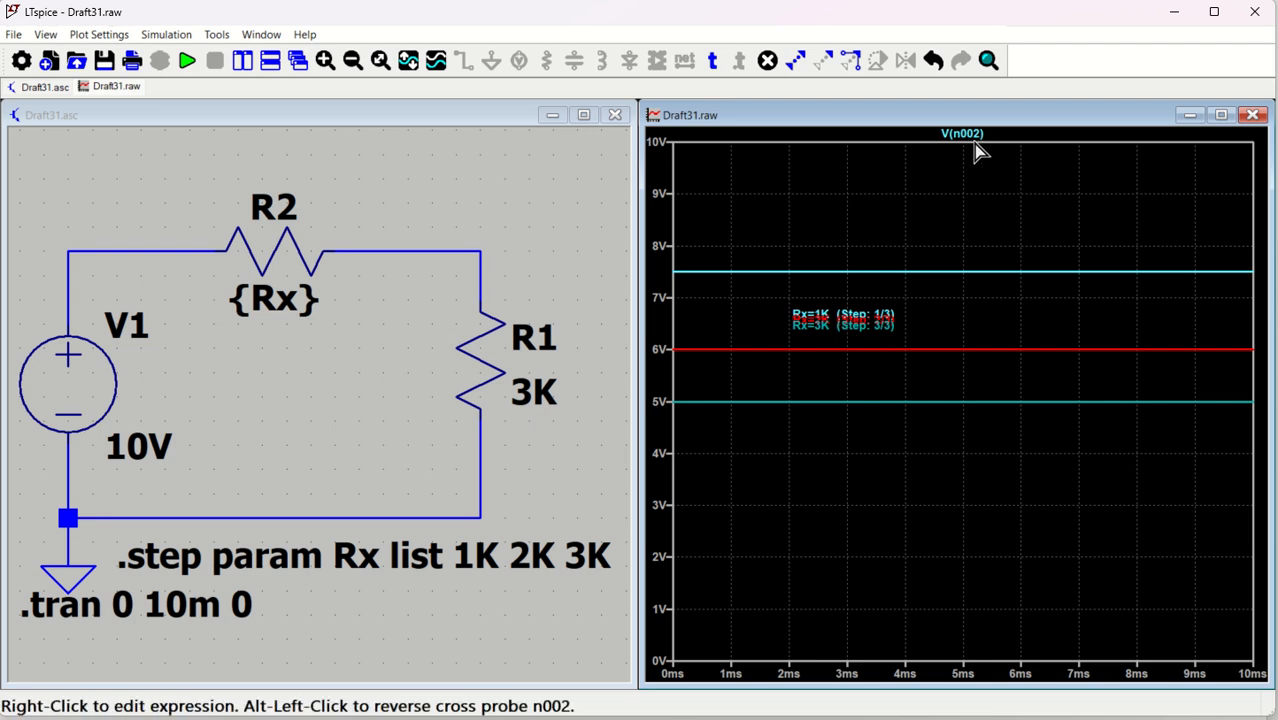
left_click(390, 318)
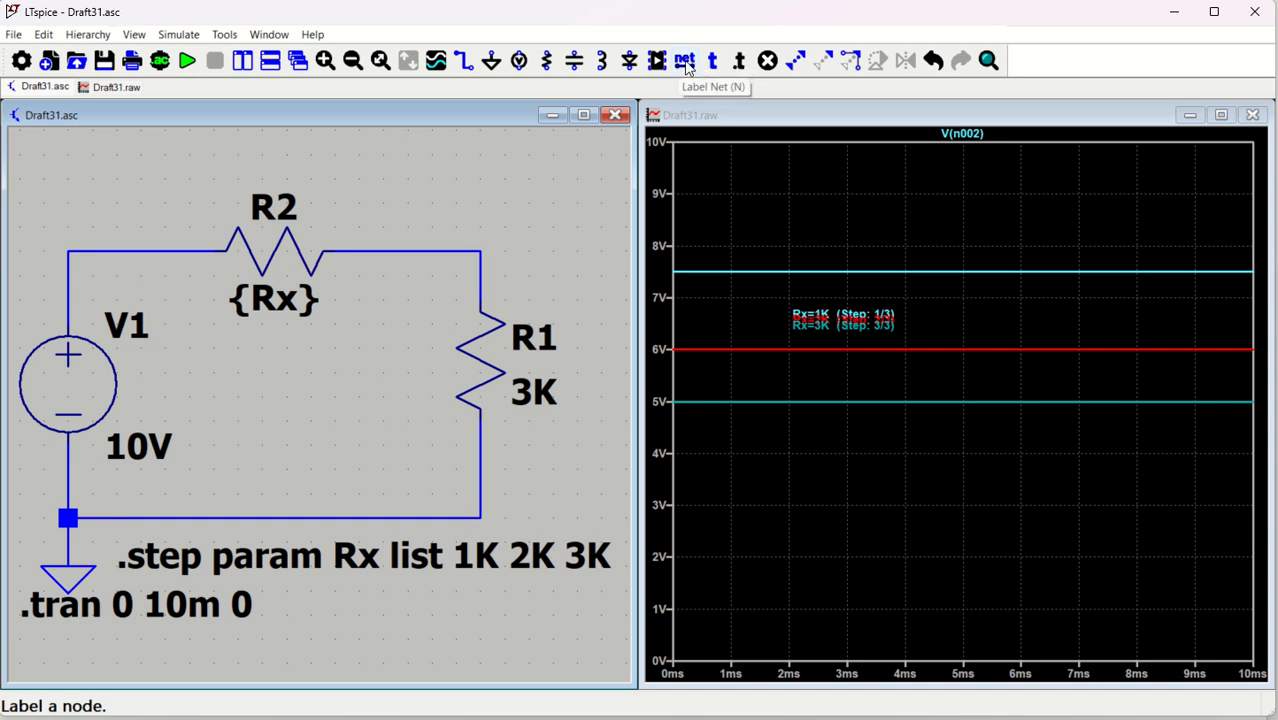
Place VOUT net labels above R1 and on the top-left corner wire
type("n")
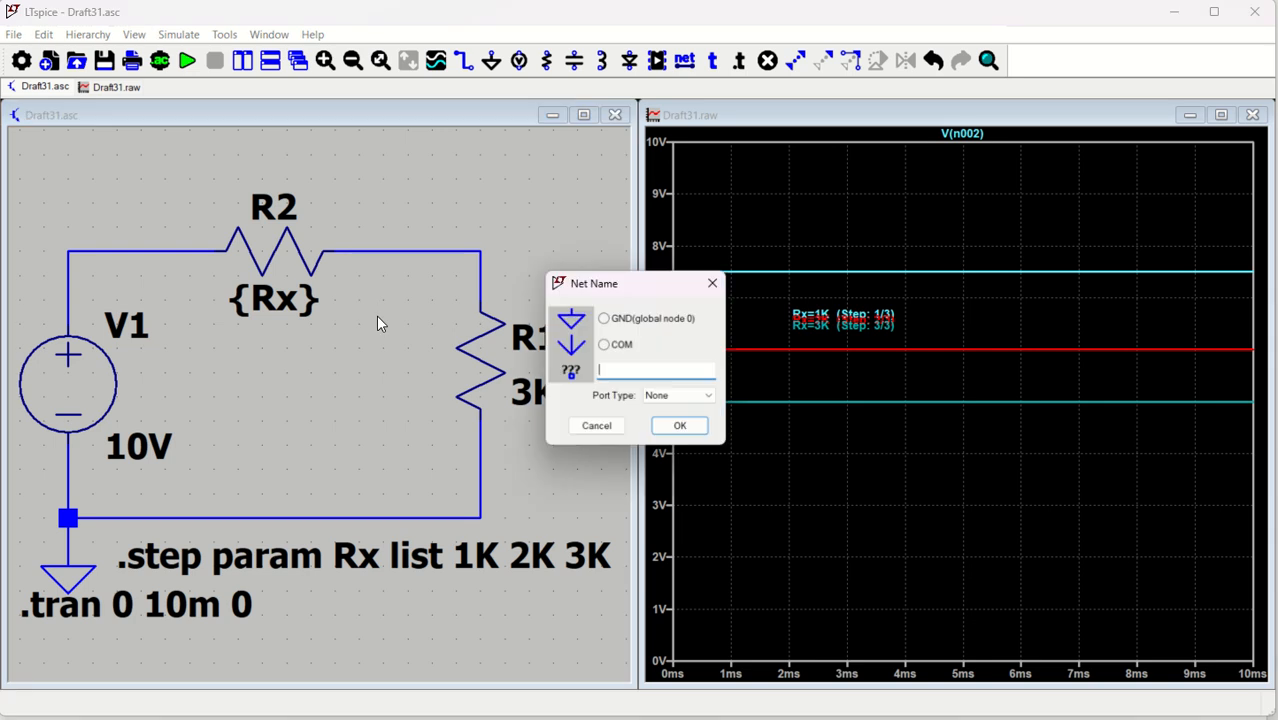
type("V")
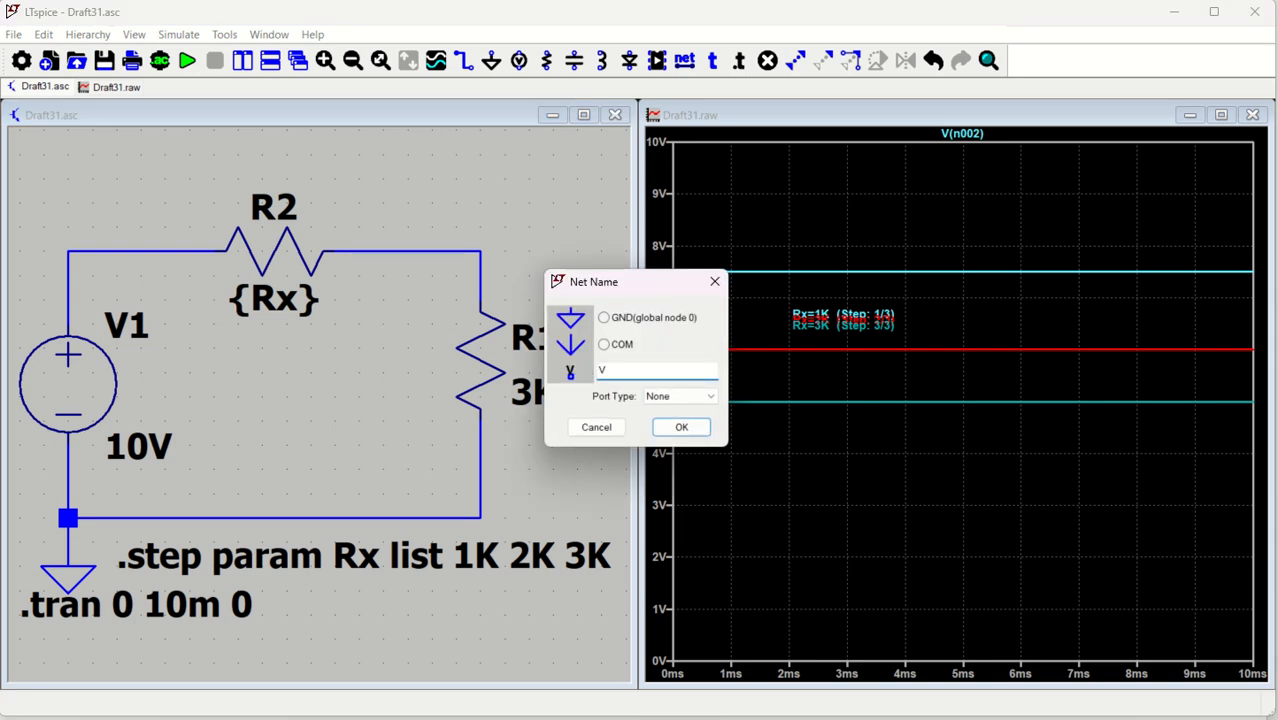
type("OUT")
left_click(684, 431)
left_click(481, 251)
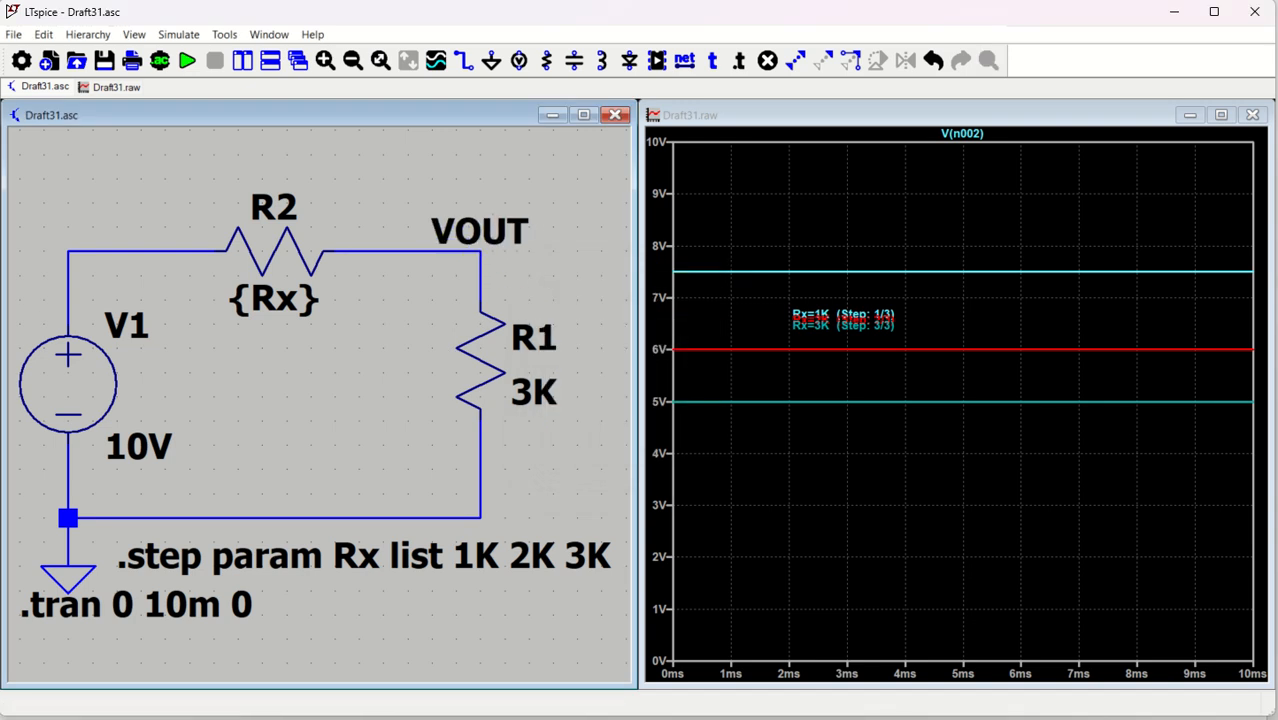
left_click(68, 252)
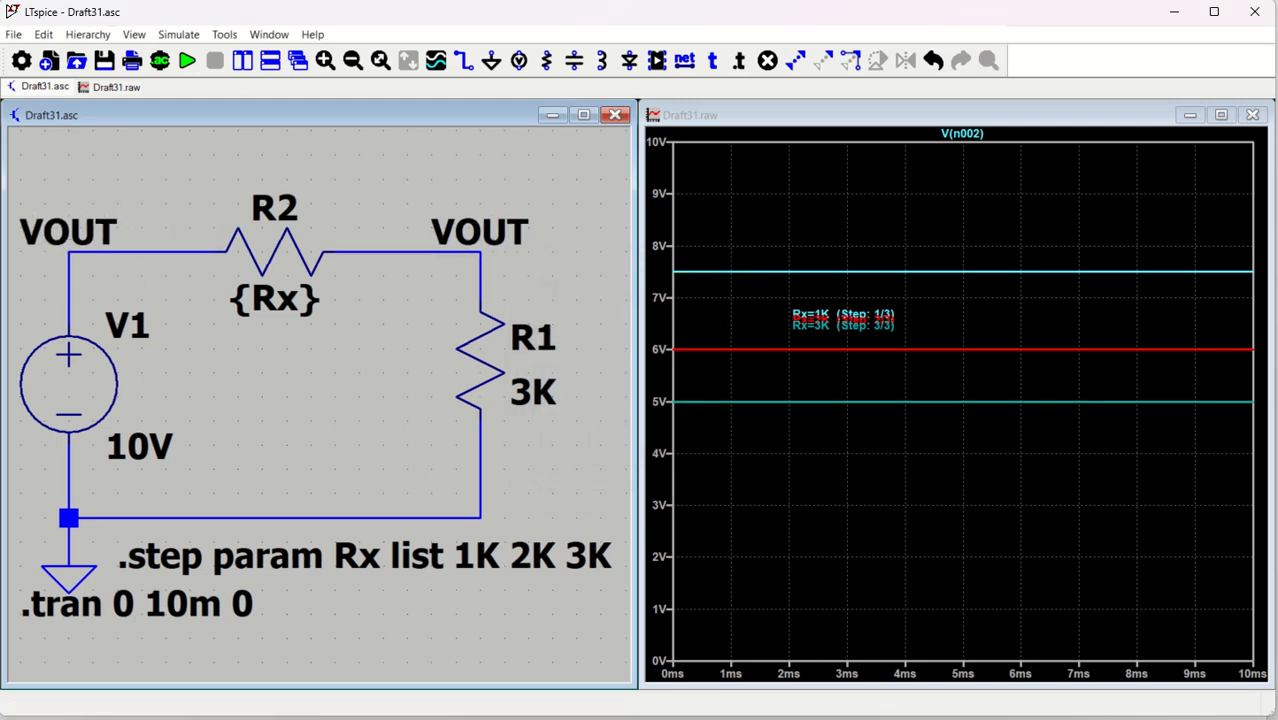
key("Escape")
Rename the top-left net label to VIN and re-run the simulation
right_click(70, 235)
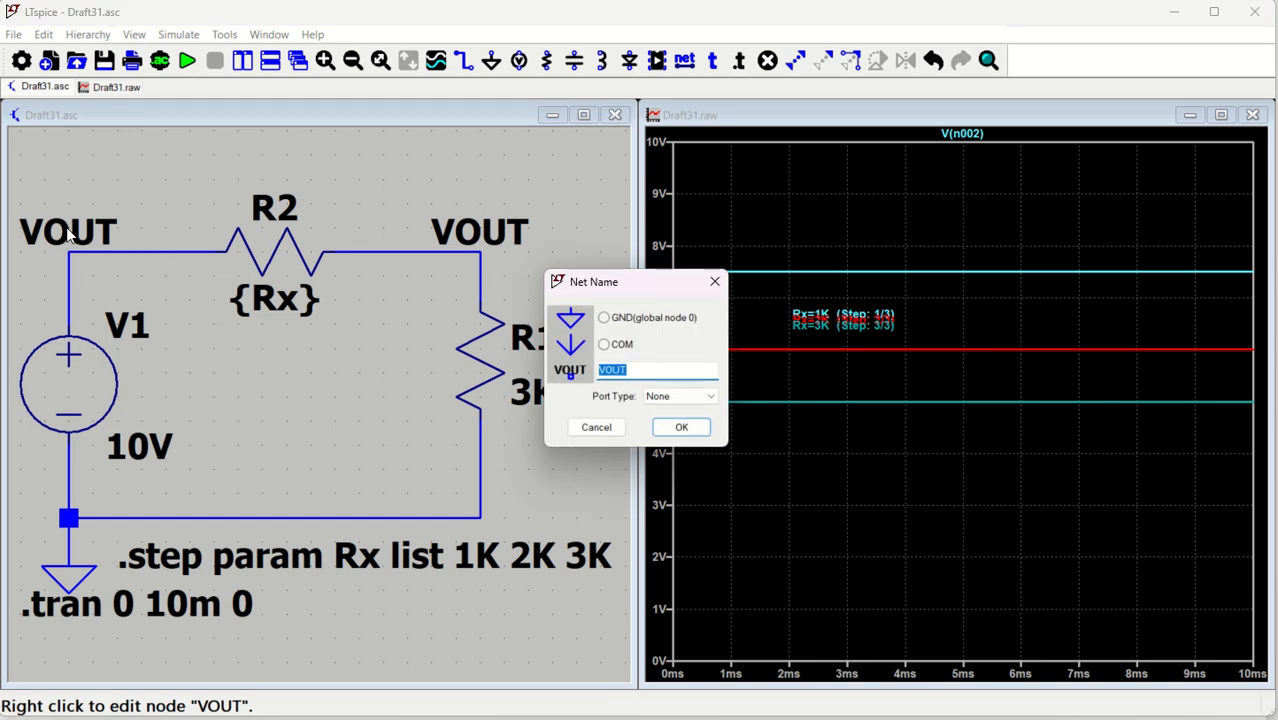
type("VIN")
key("Return")
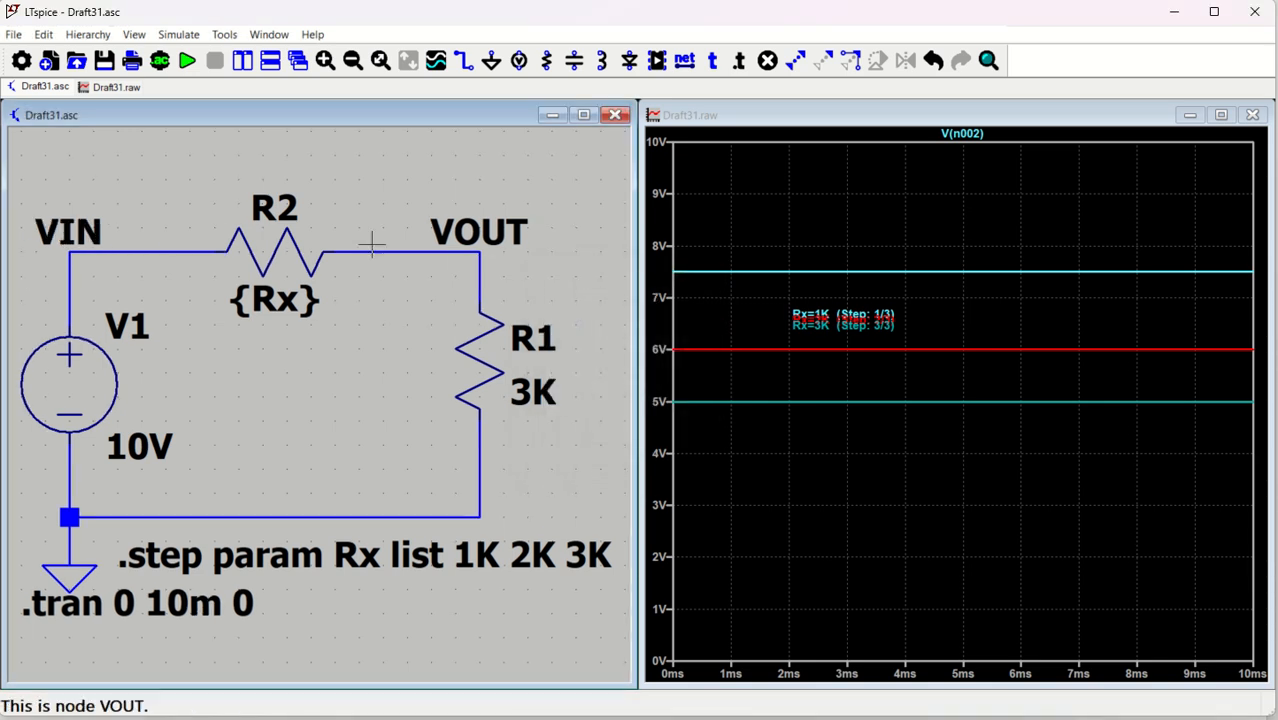
left_click(189, 64)
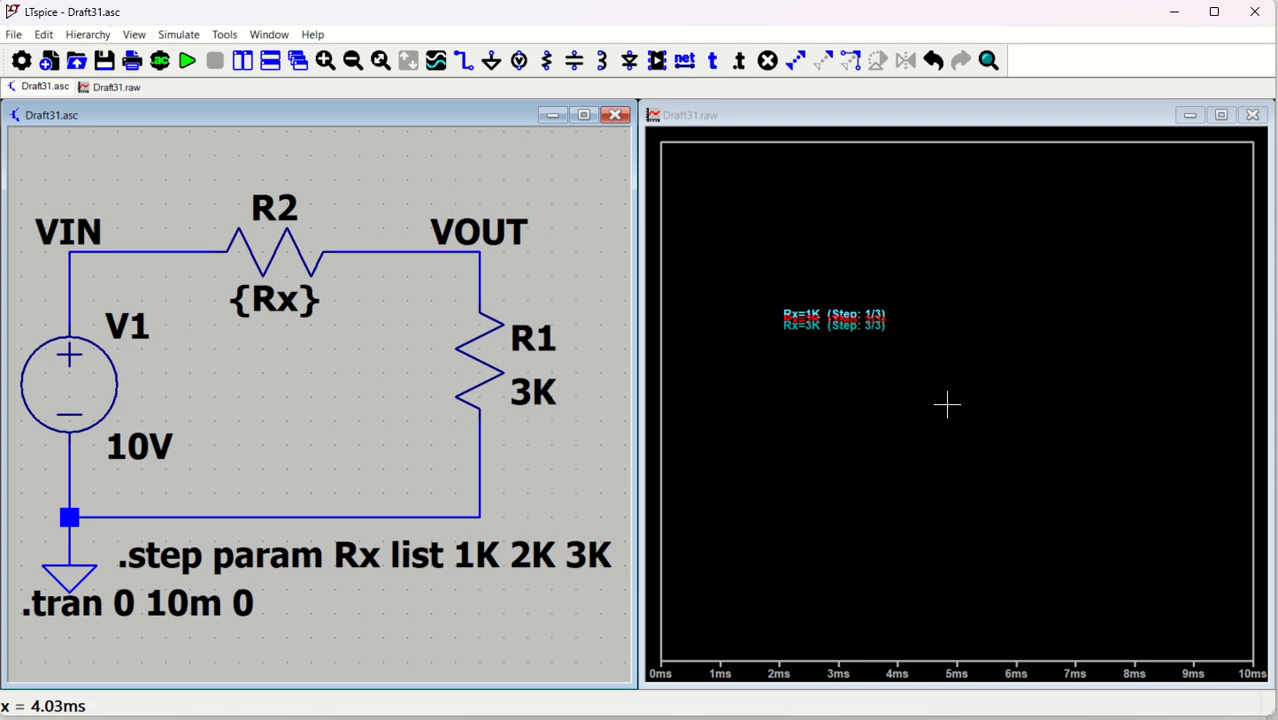
Delete the three Rx step labels from the plot
key("Delete")
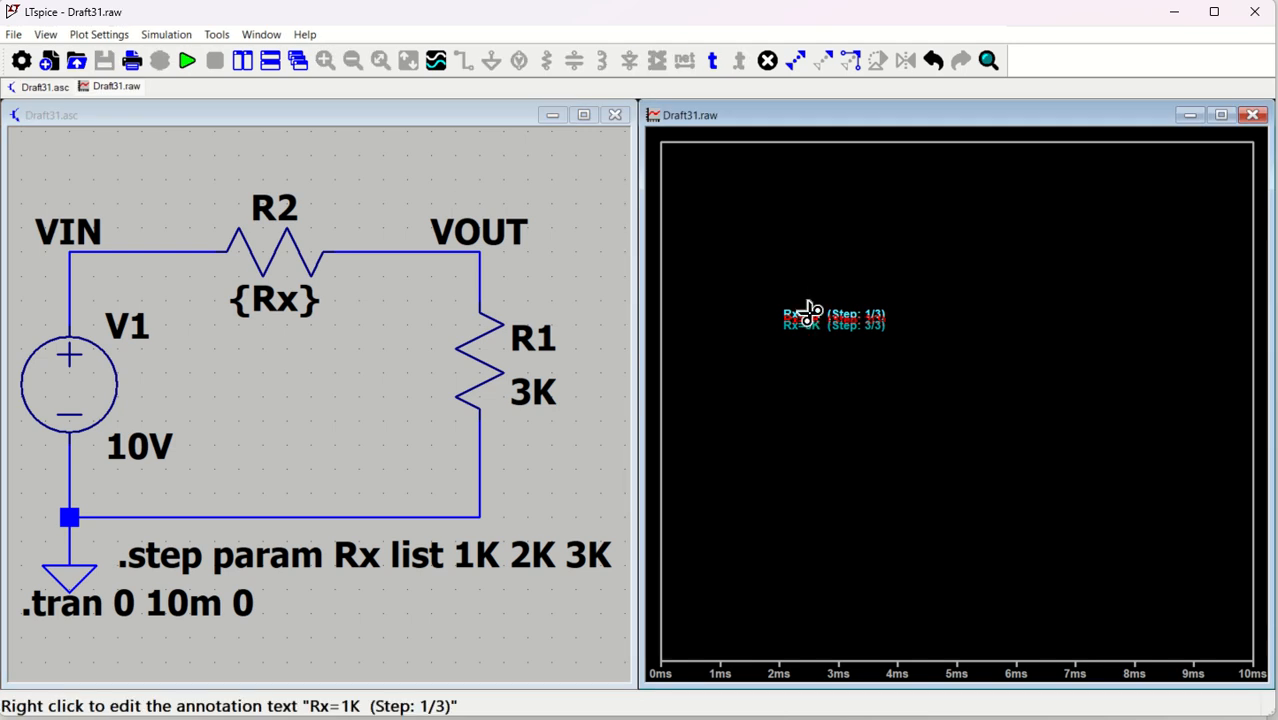
left_click(815, 320)
left_click(818, 328)
left_click(818, 320)
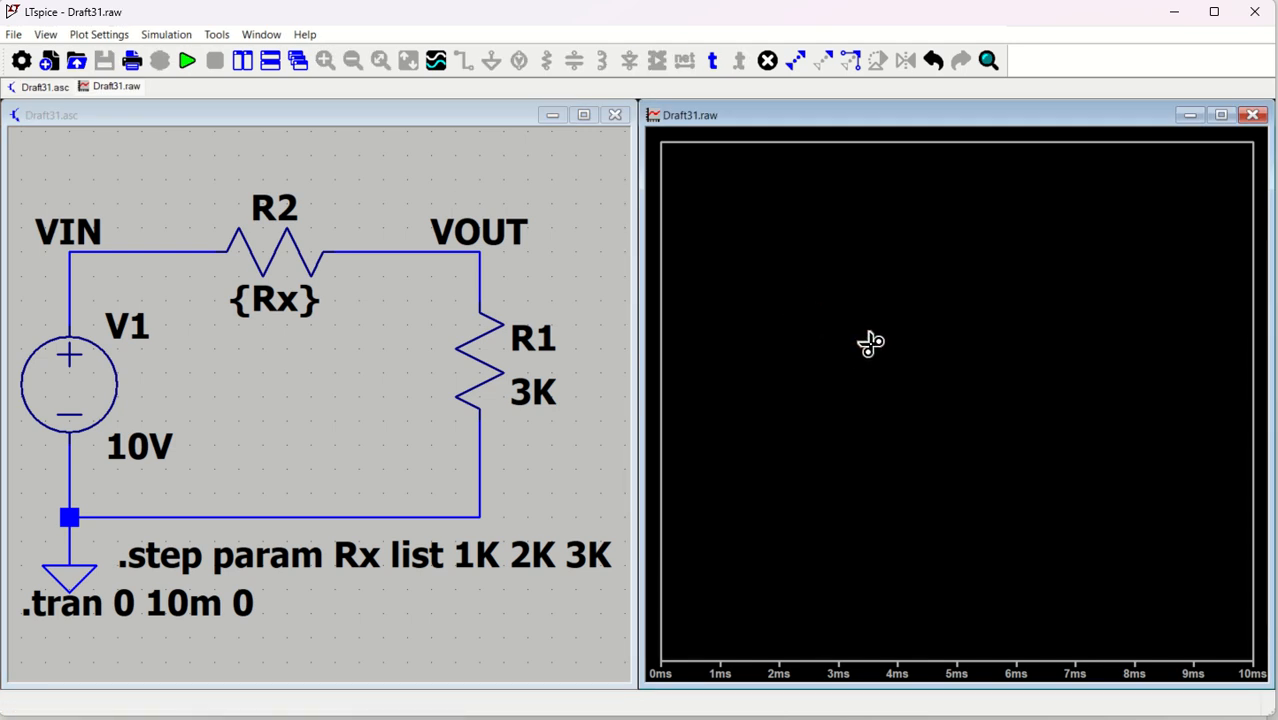
Probe the VOUT net to plot V(vout) for all three steps
left_click(128, 208)
left_click(140, 238)
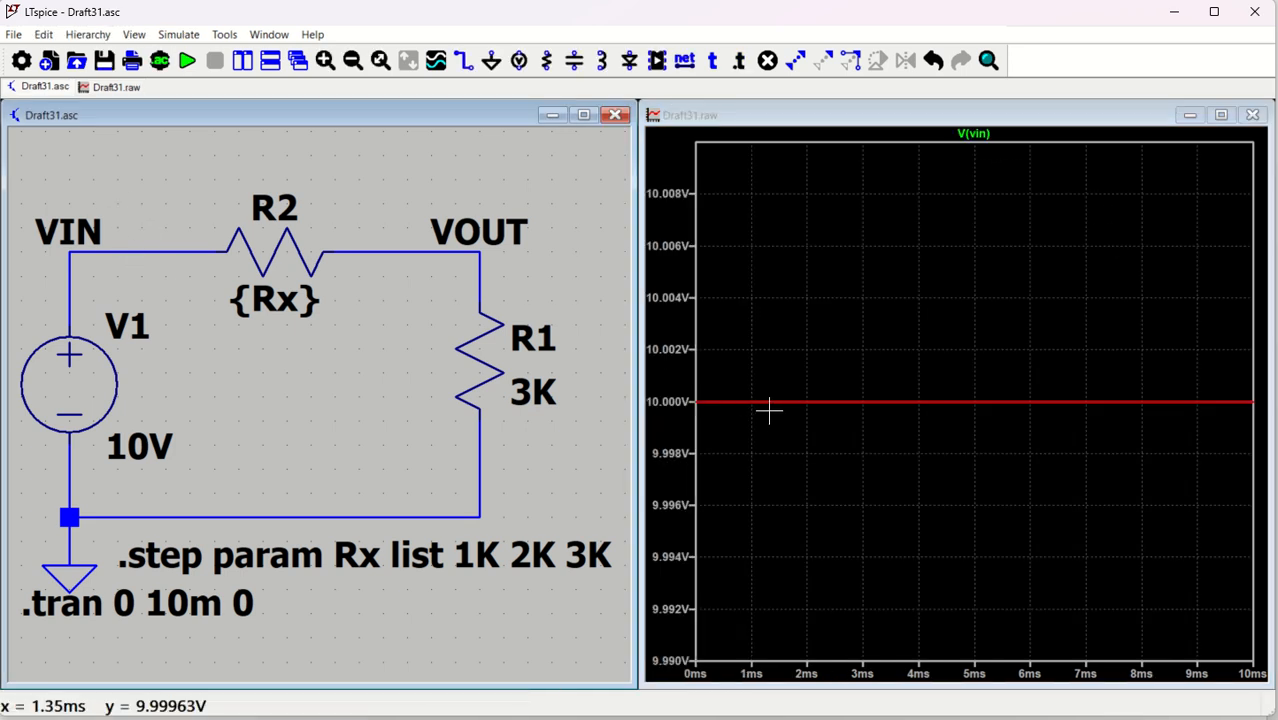
left_click(395, 250)
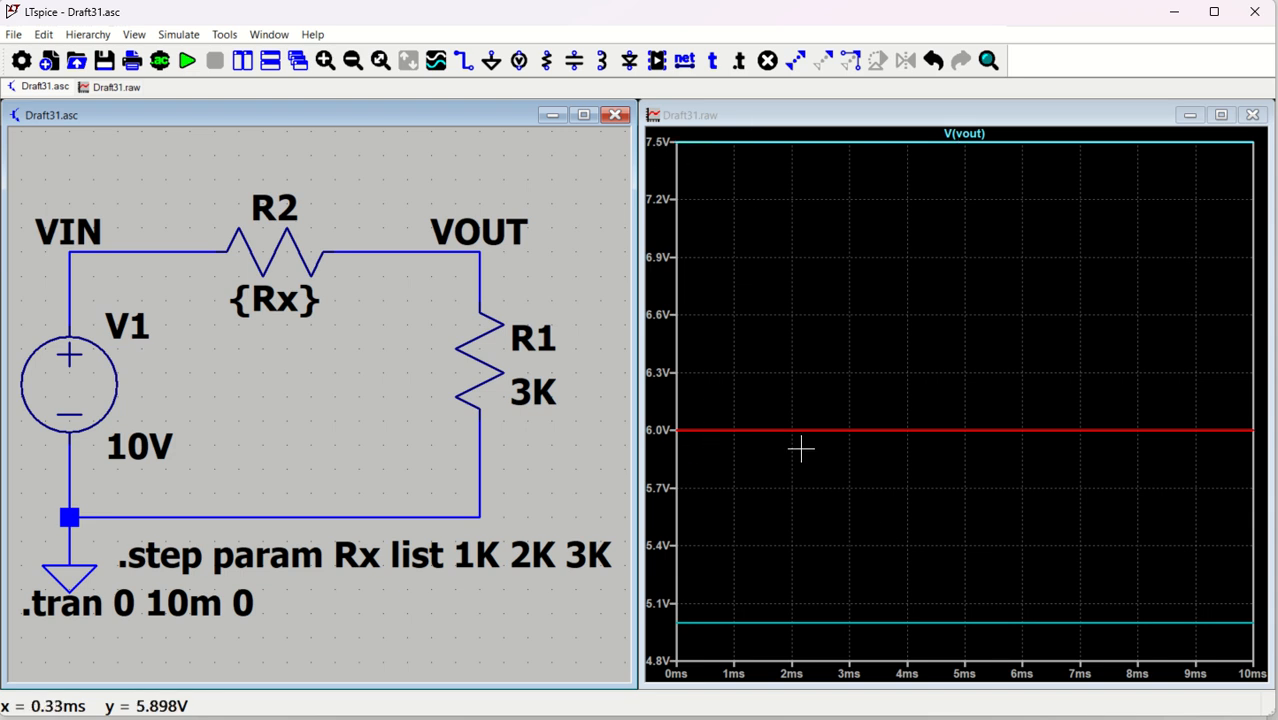
Set the vertical axis to 10V top, 1V ticks and 0V bottom
right_click(927, 267)
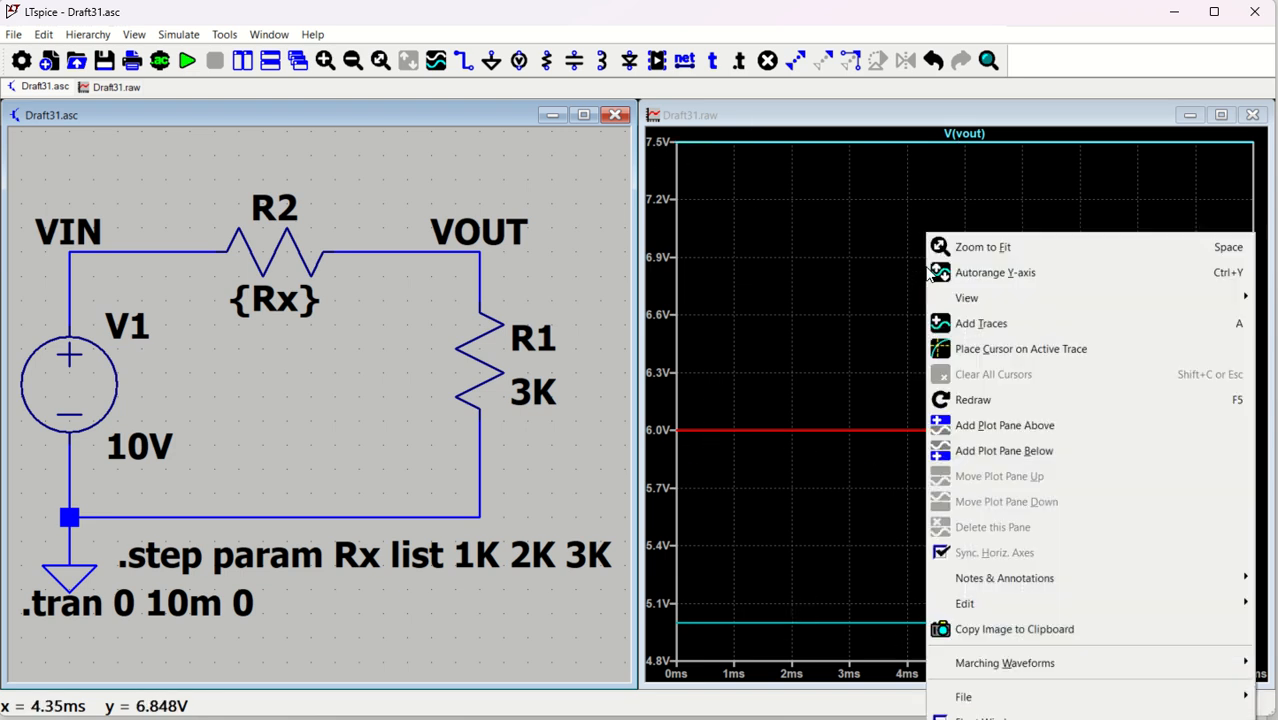
left_click(817, 283)
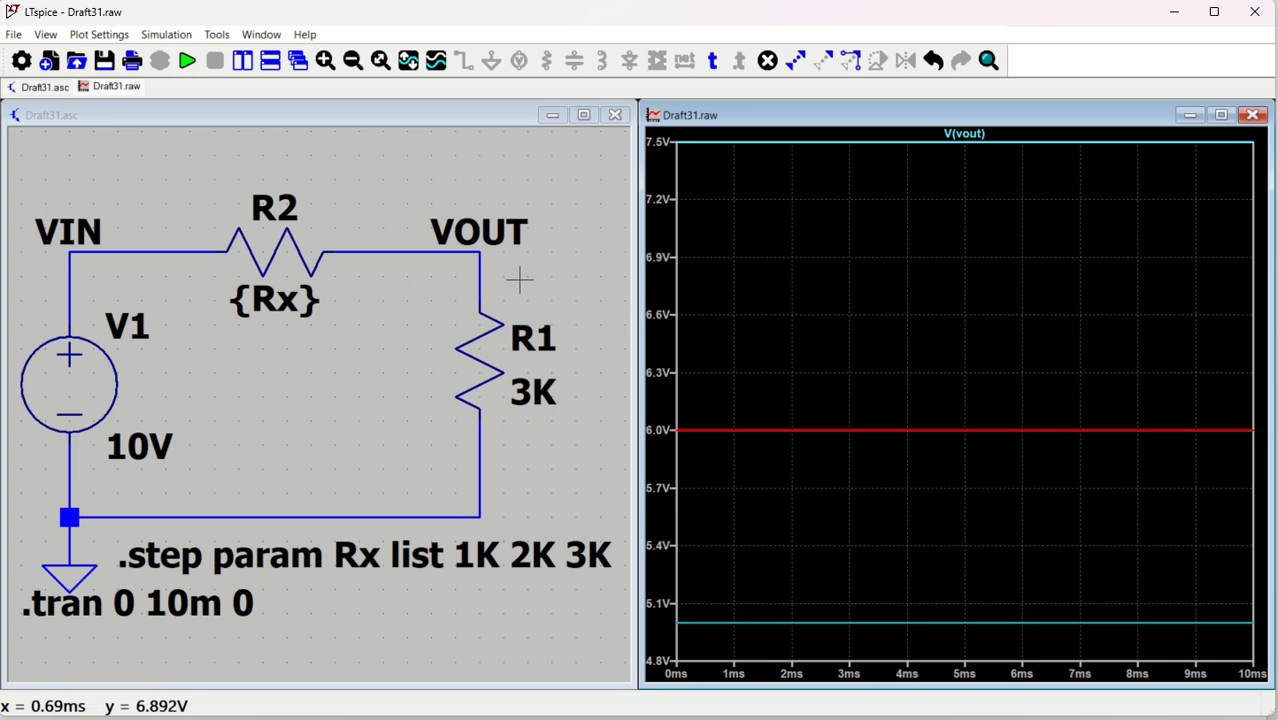
right_click(659, 292)
left_click_drag(613, 348, 668, 348)
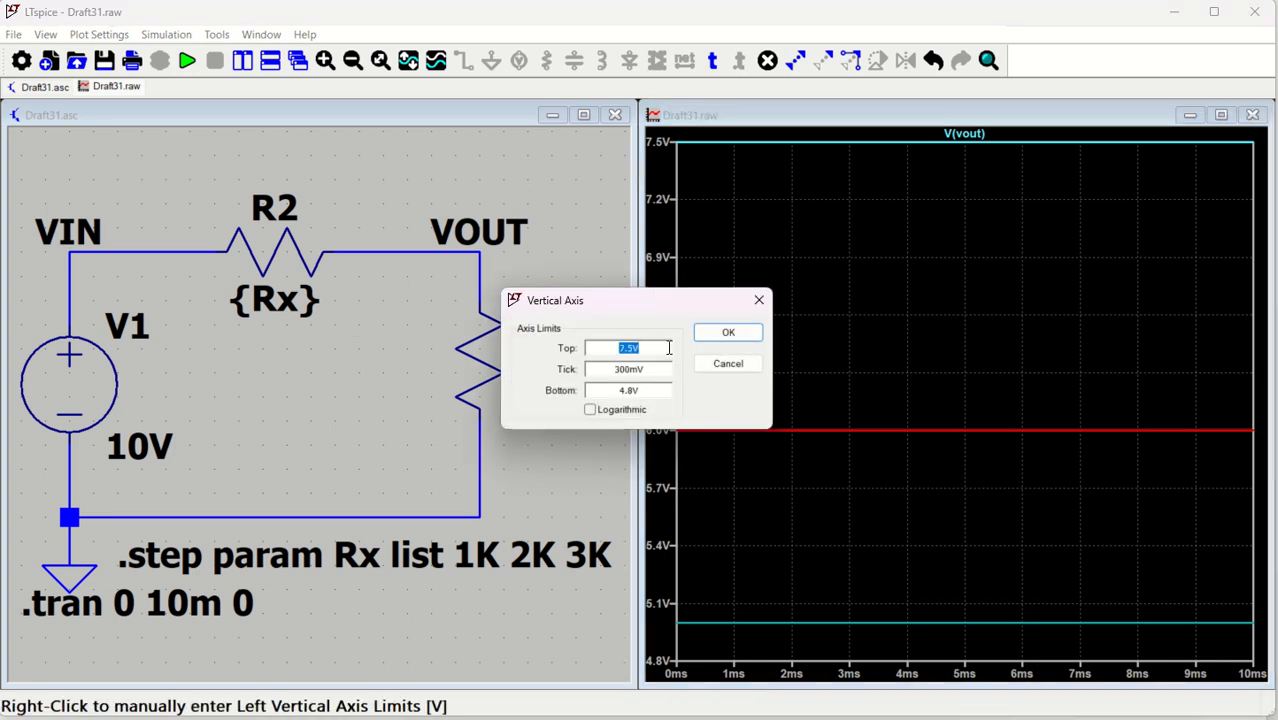
key("Tab")
type("1")
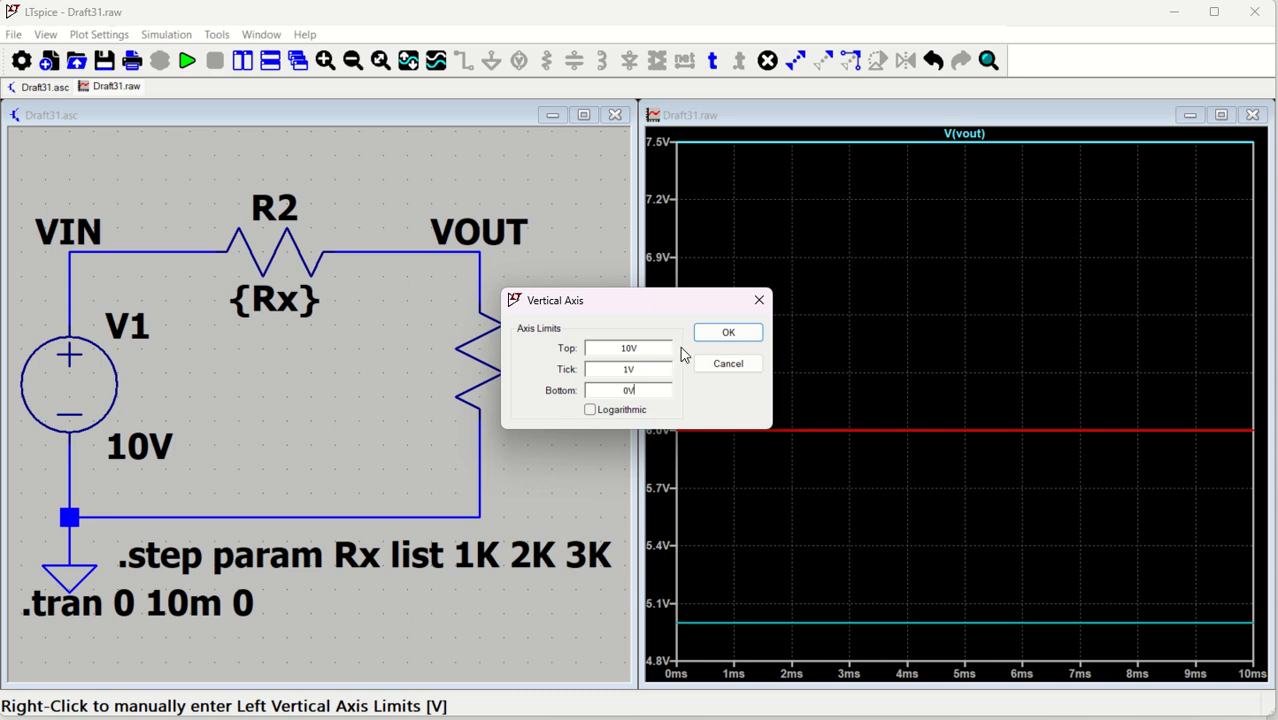
left_click(726, 333)
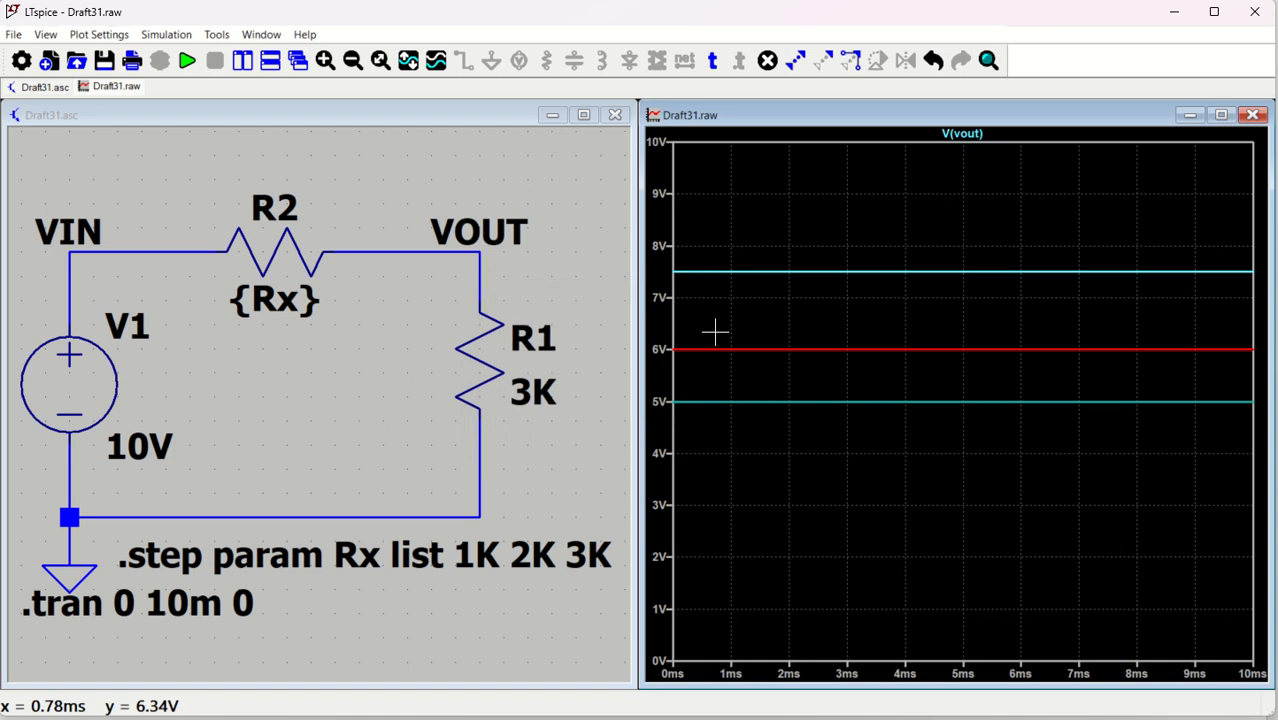
Add an Rx=1K, 2K, 3K step legend above the V(vout) traces, then return to the schematic
right_click(851, 216)
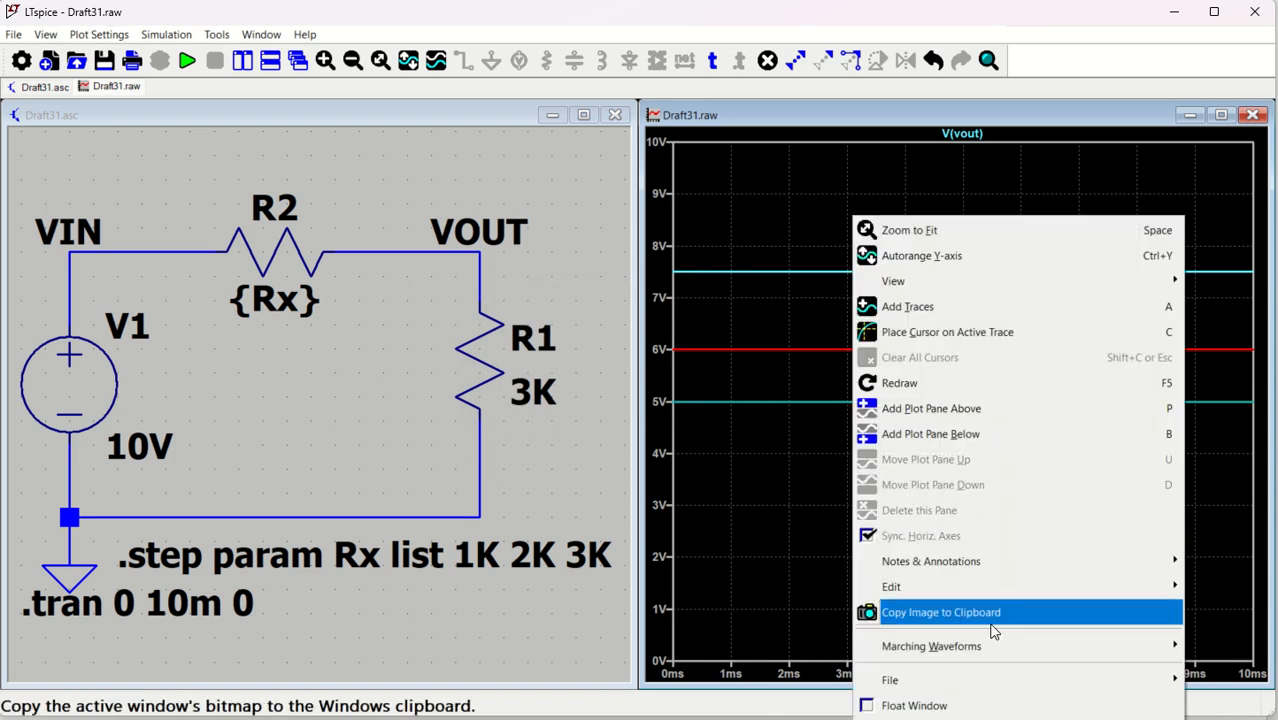
mouse_move(975, 571)
left_click(708, 638)
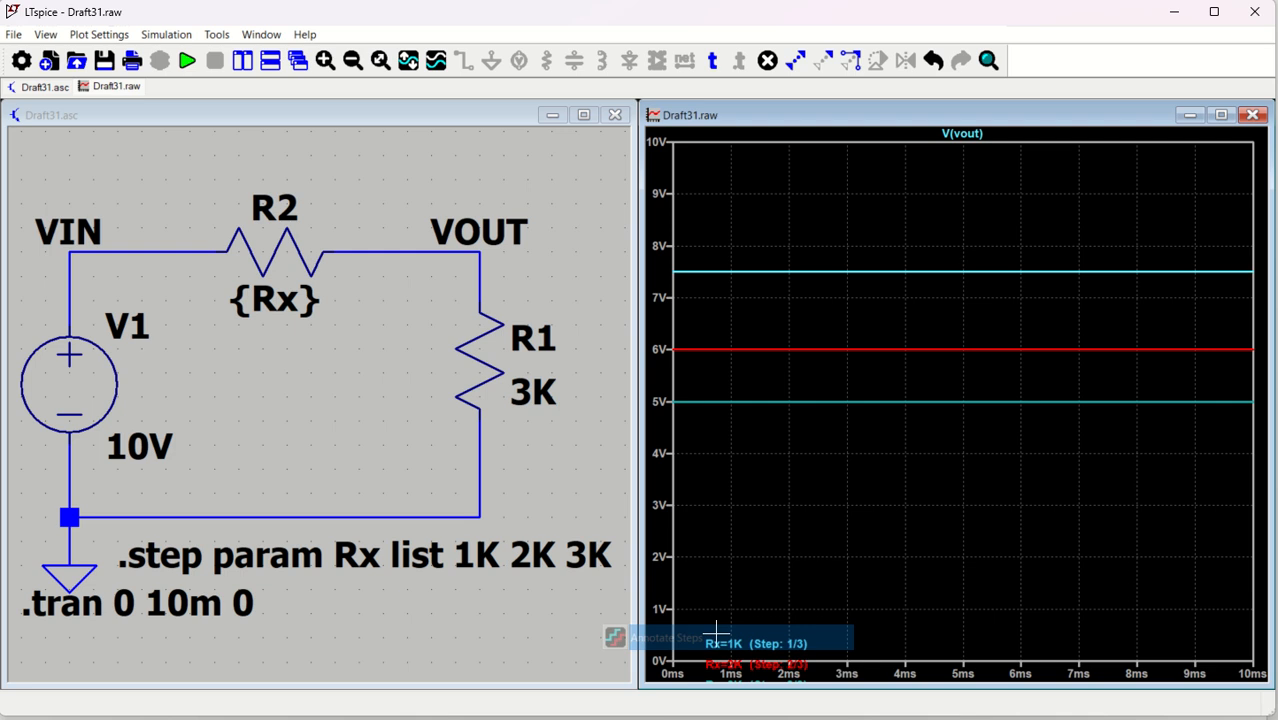
left_click(814, 210)
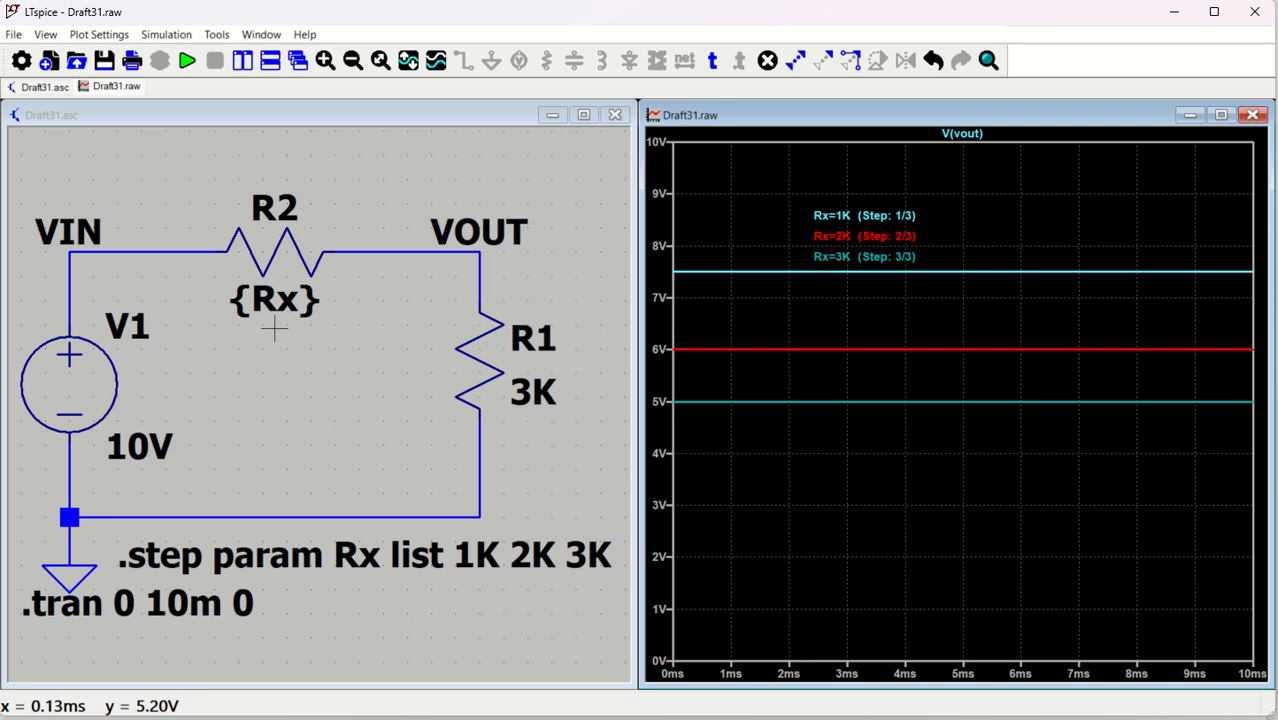
left_click(398, 625)
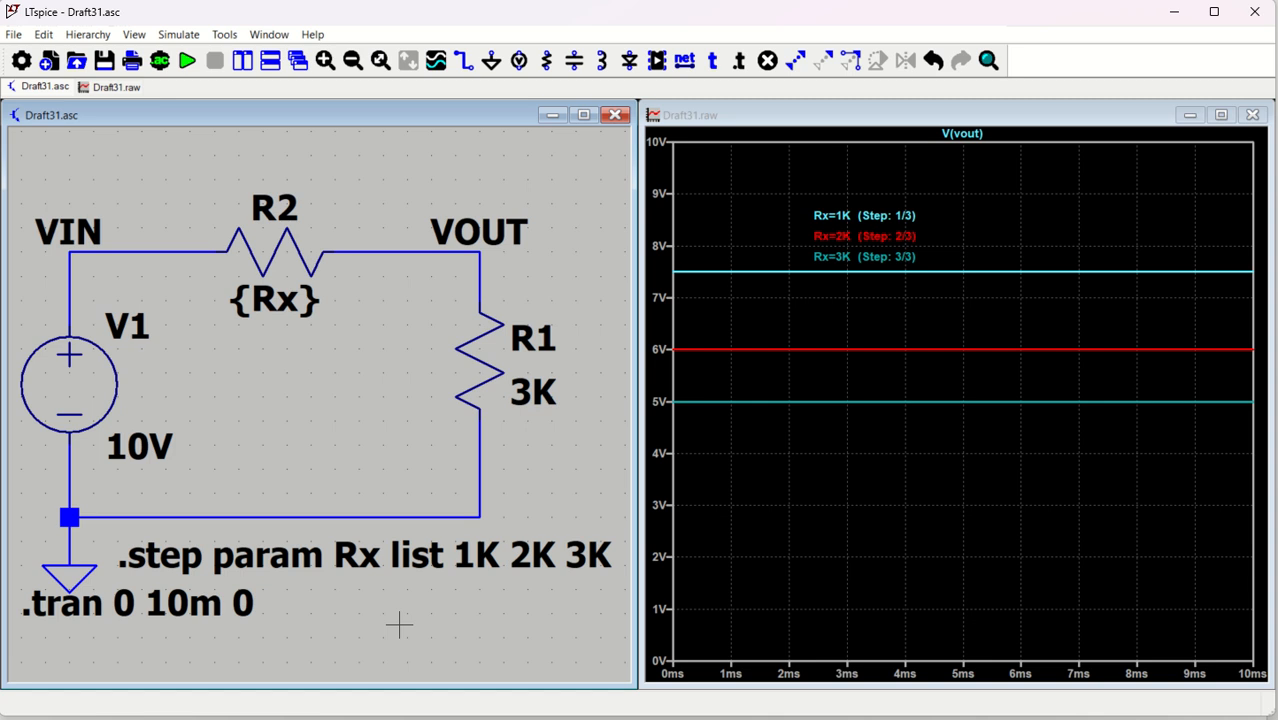
Comment out the .step param Rx list 1K 2K 3K directive on the schematic
scroll(393, 617, "down", 3)
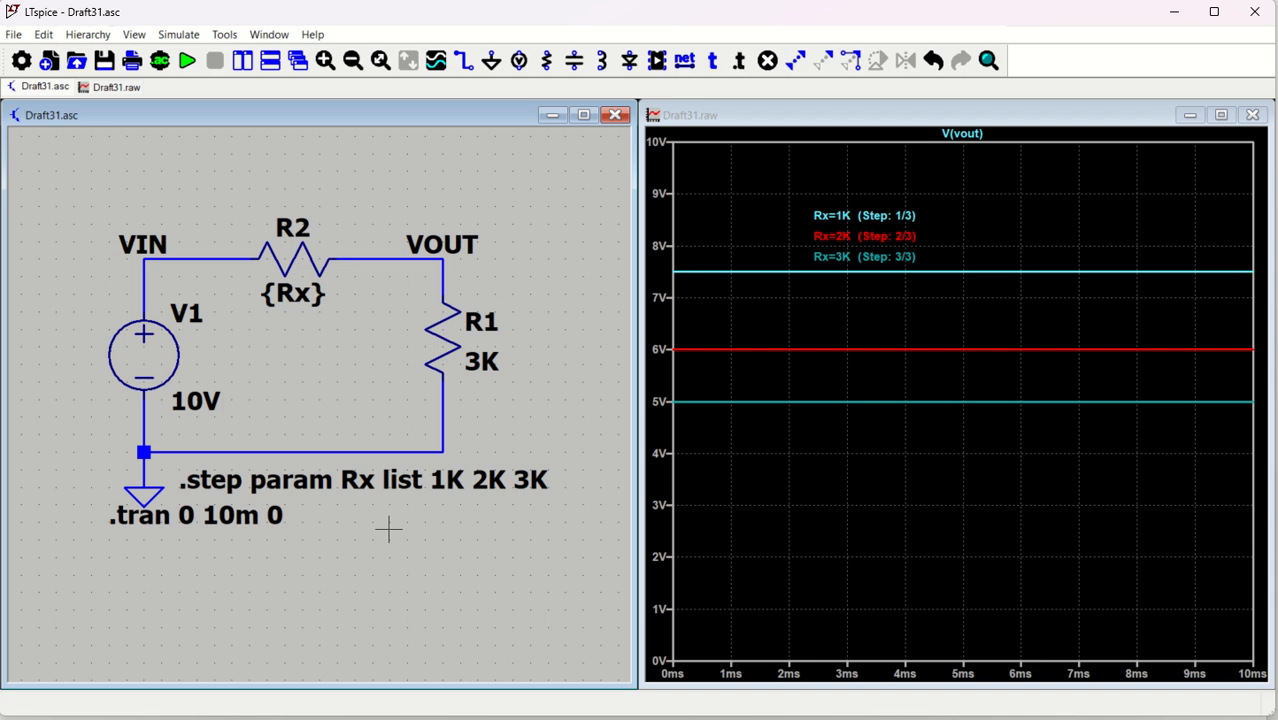
right_click(339, 483)
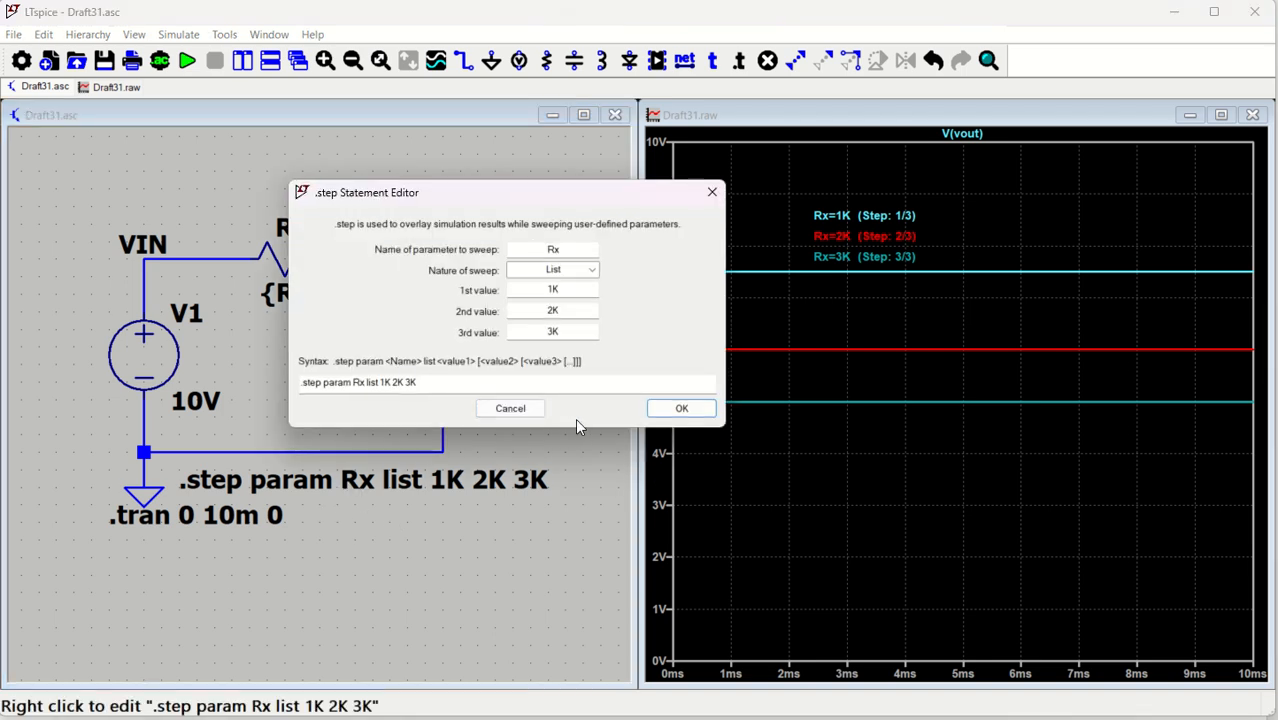
left_click(680, 413)
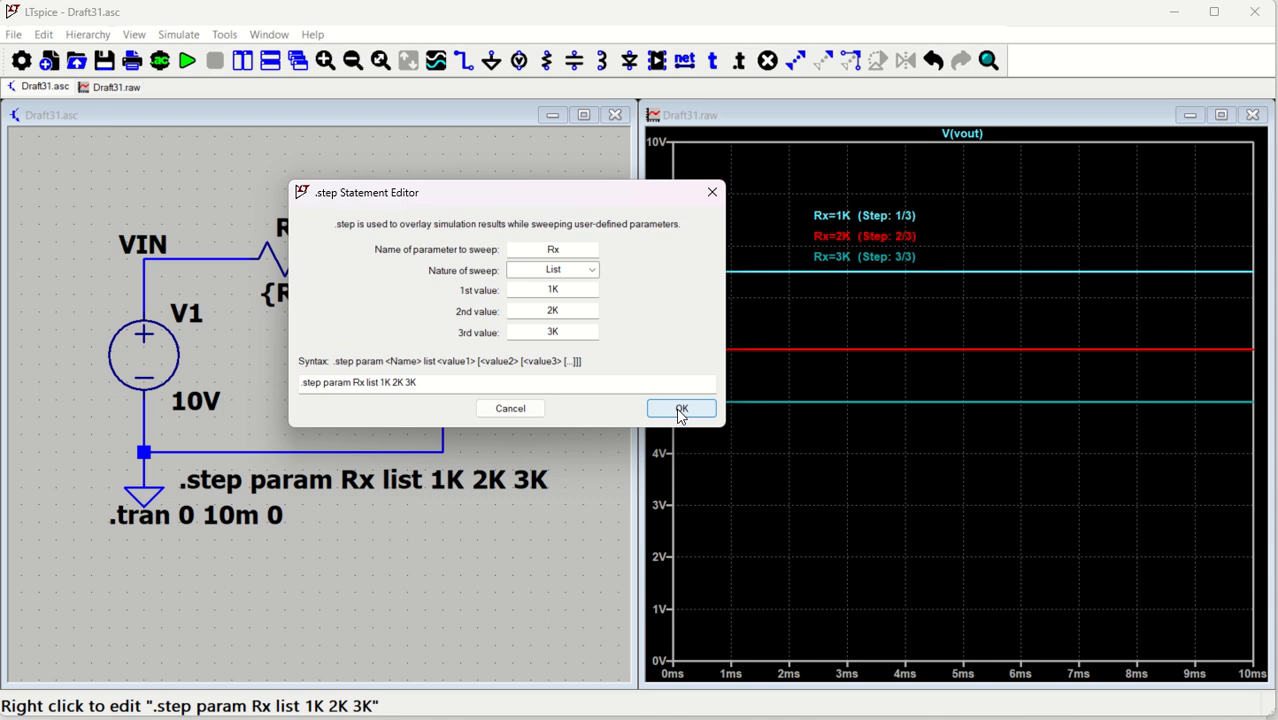
left_click(712, 193)
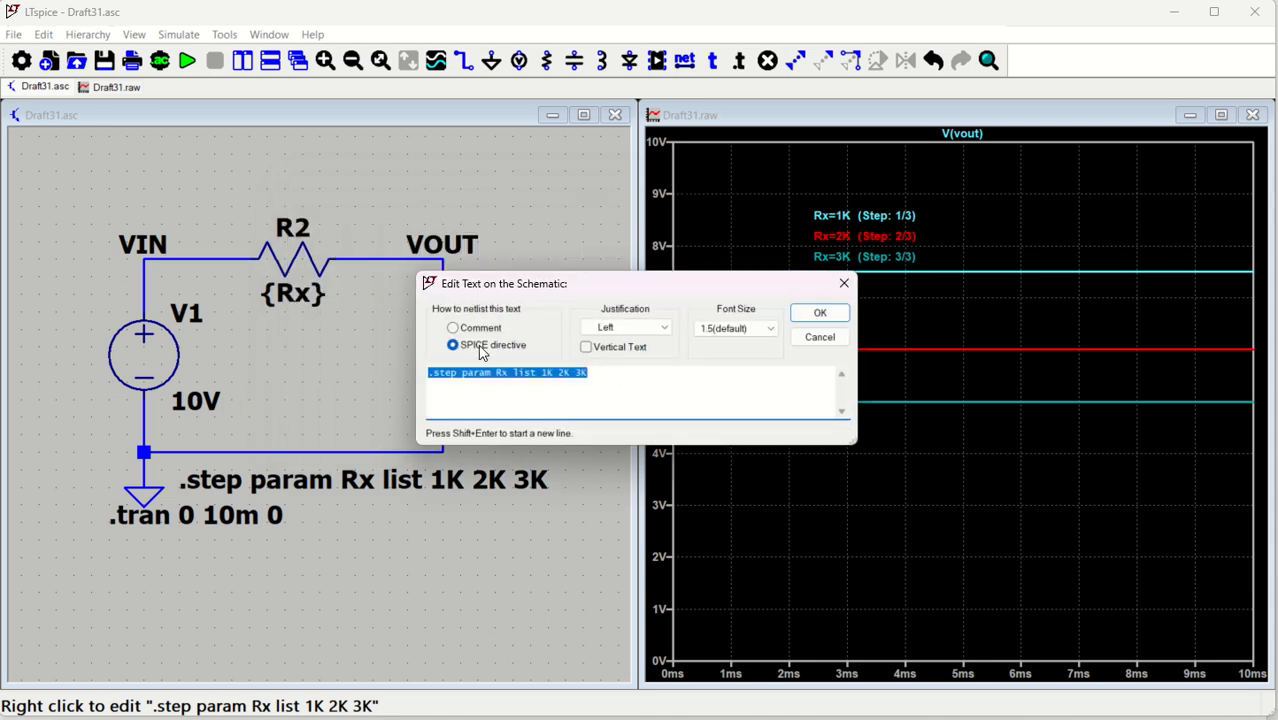
left_click(453, 327)
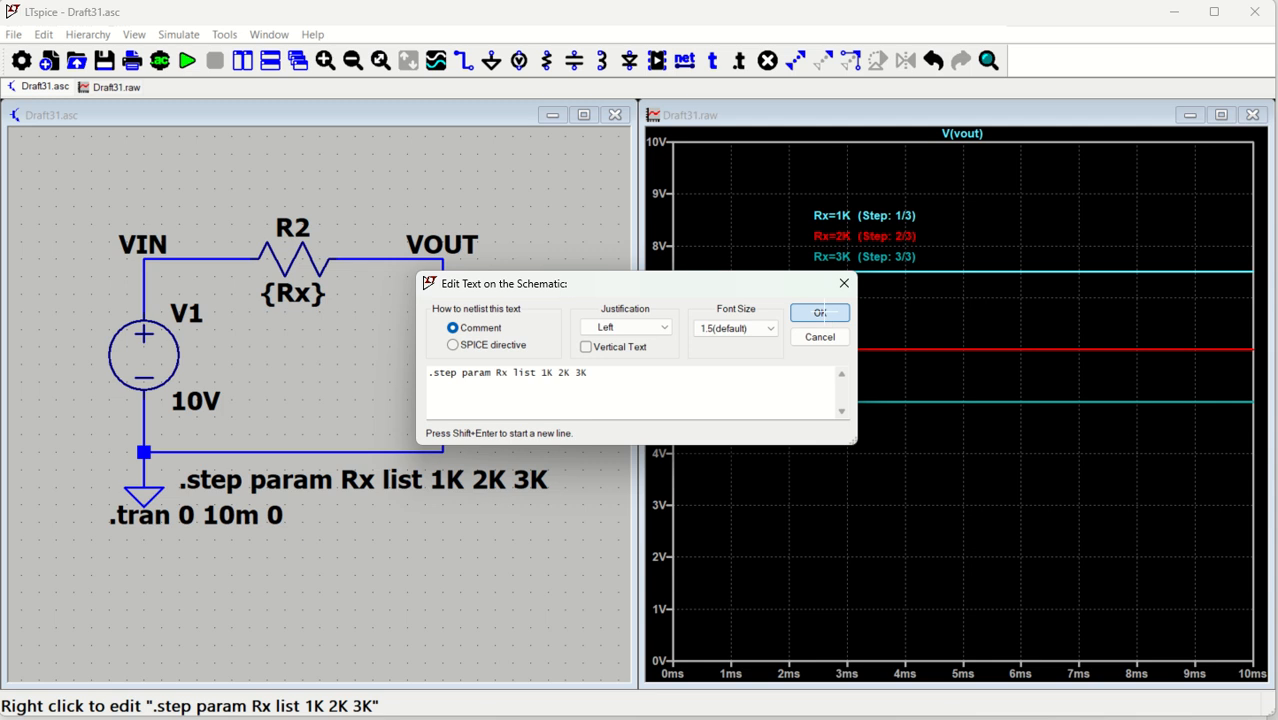
left_click(819, 313)
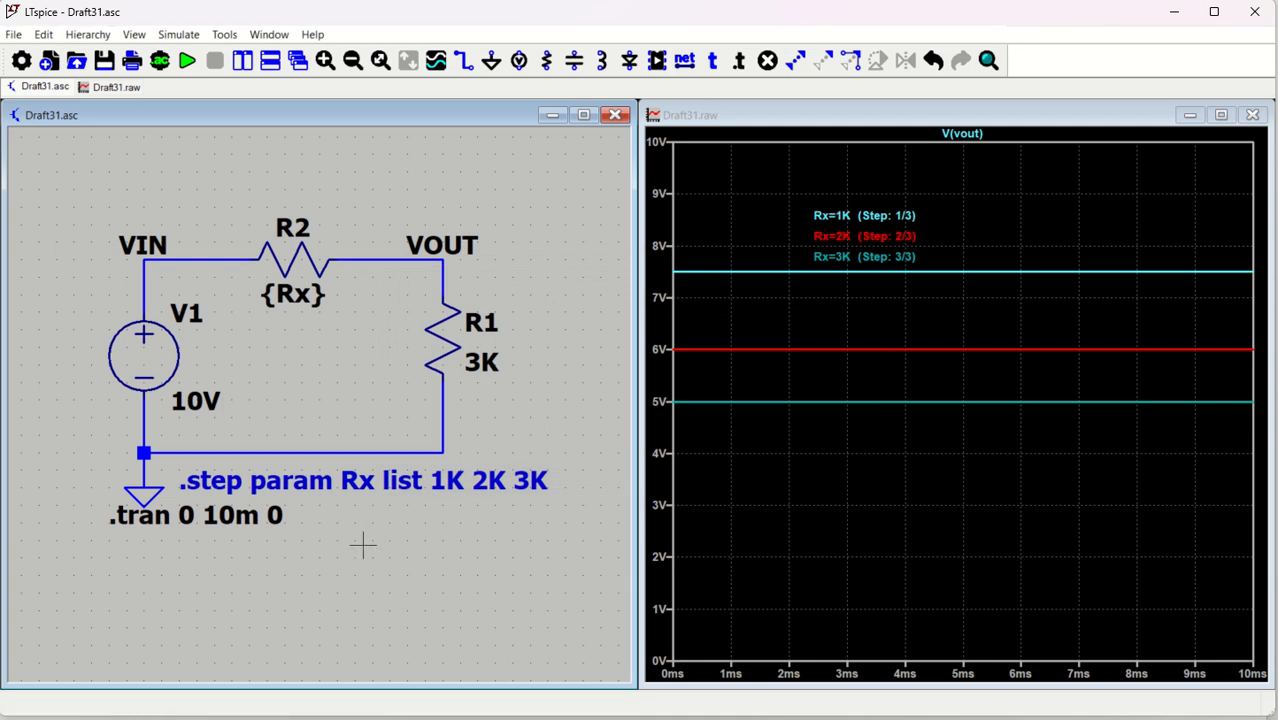
key("s")
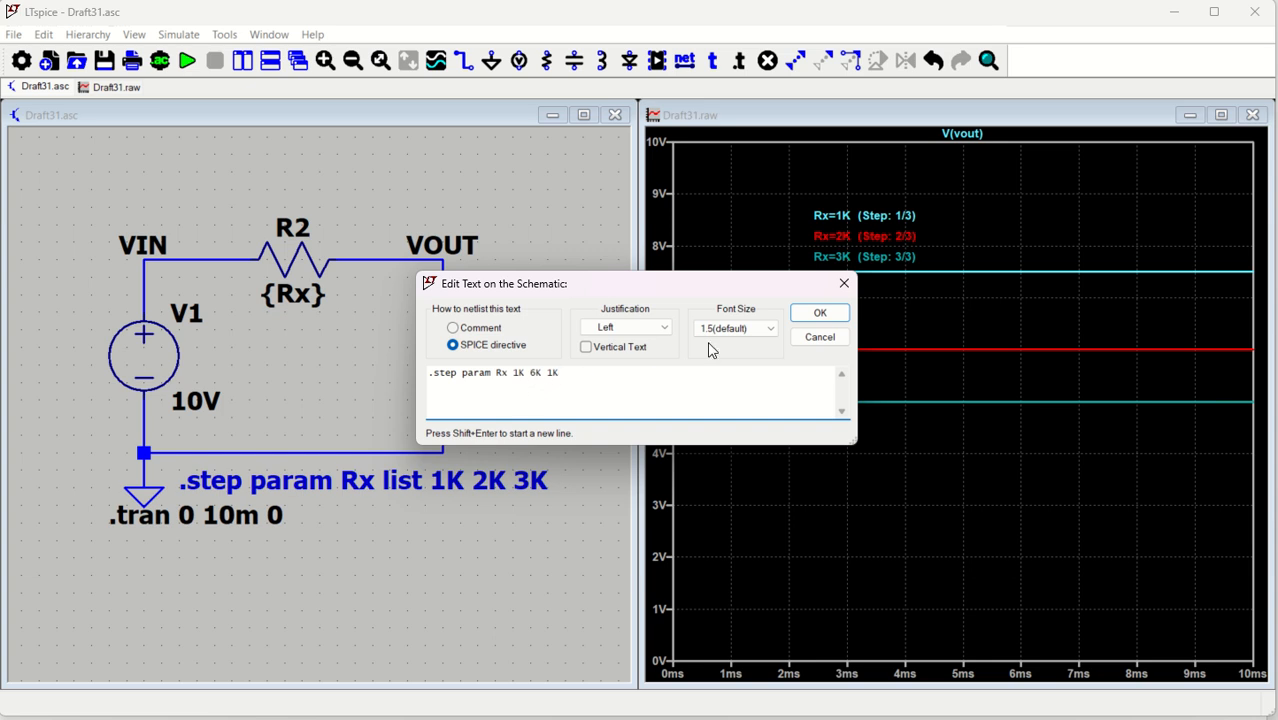
Place the .step param Rx 1K 6K 1K directive below the .tran line
left_click(817, 315)
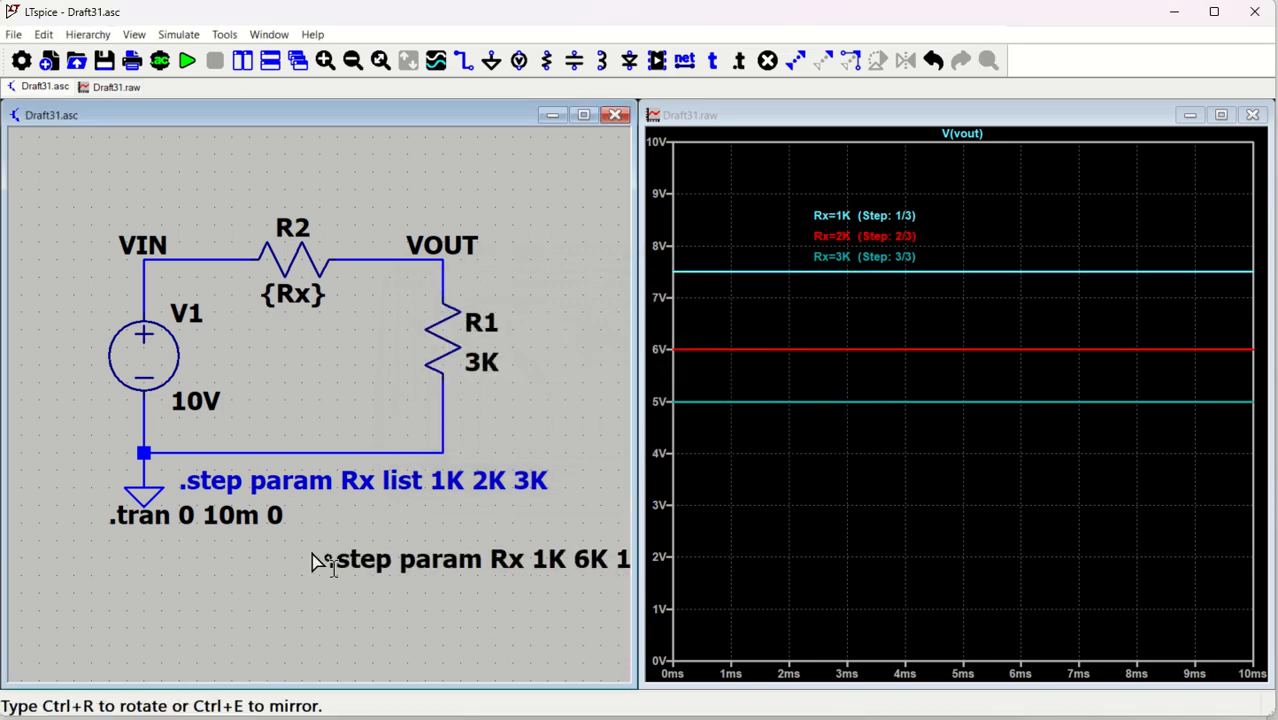
left_click(116, 549)
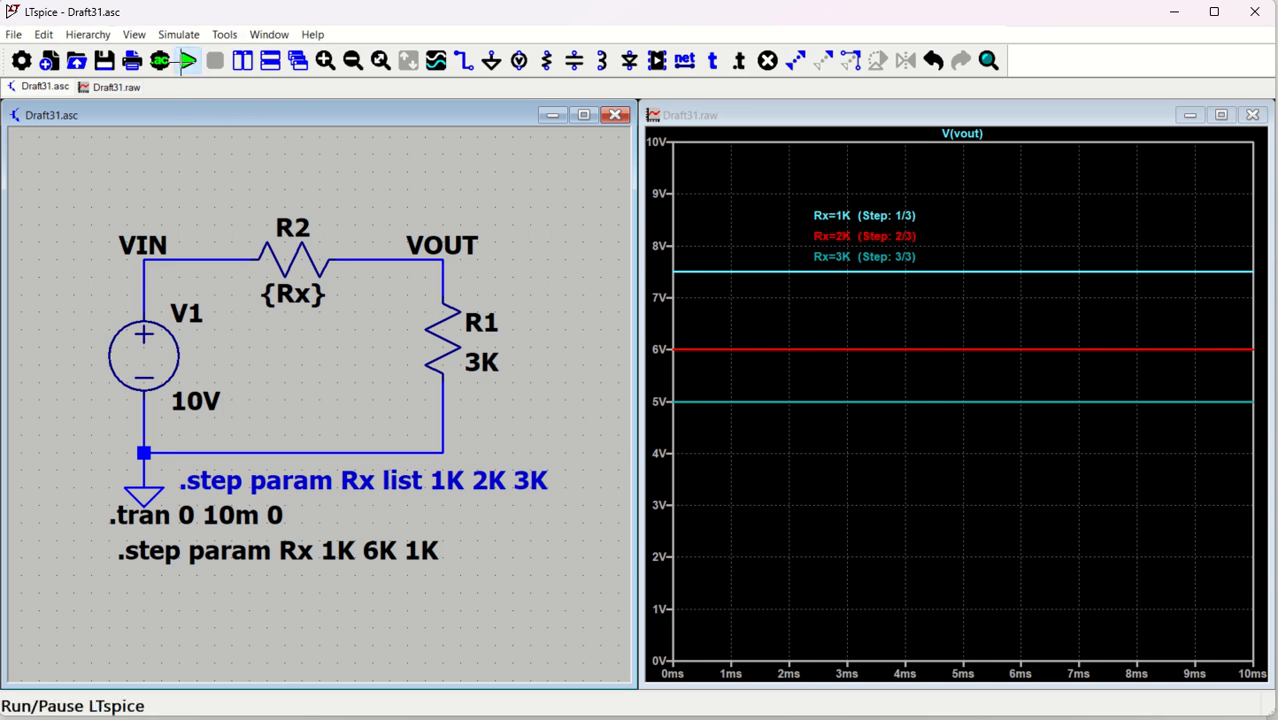
Rerun the simulation and label the six V(vout) traces with an Rx=1K–6K step legend
left_click(187, 61)
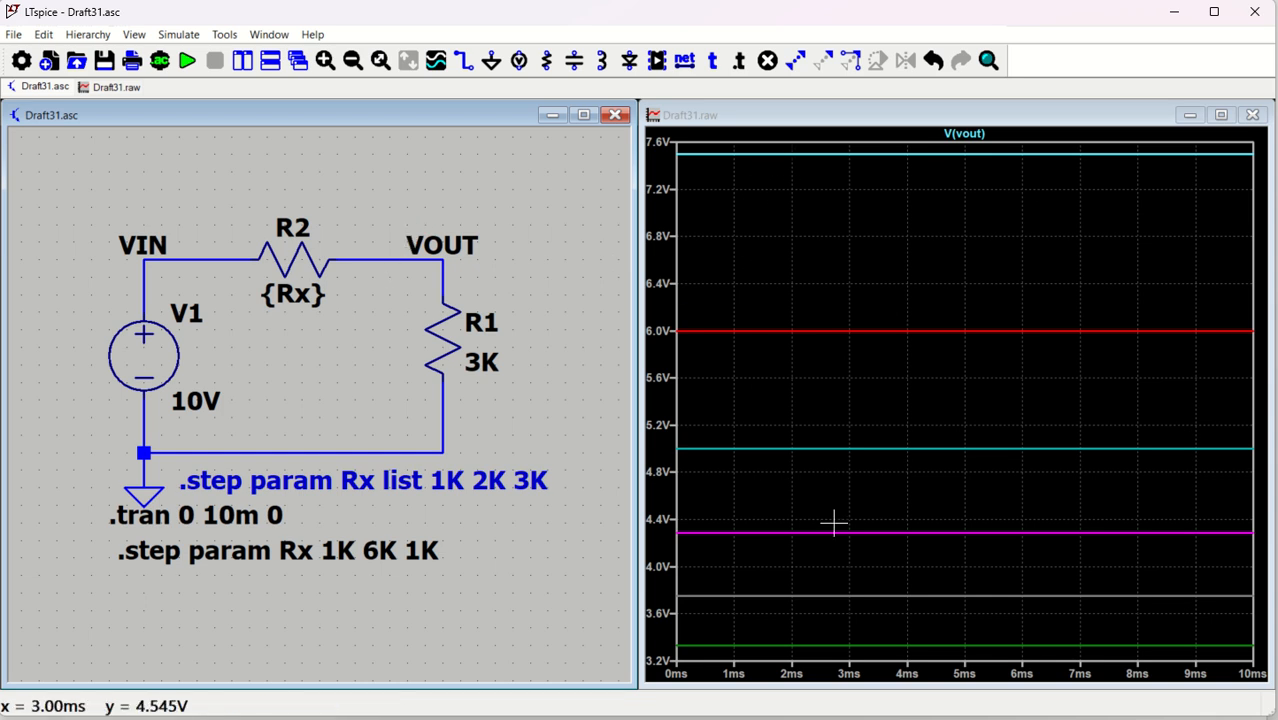
right_click(856, 212)
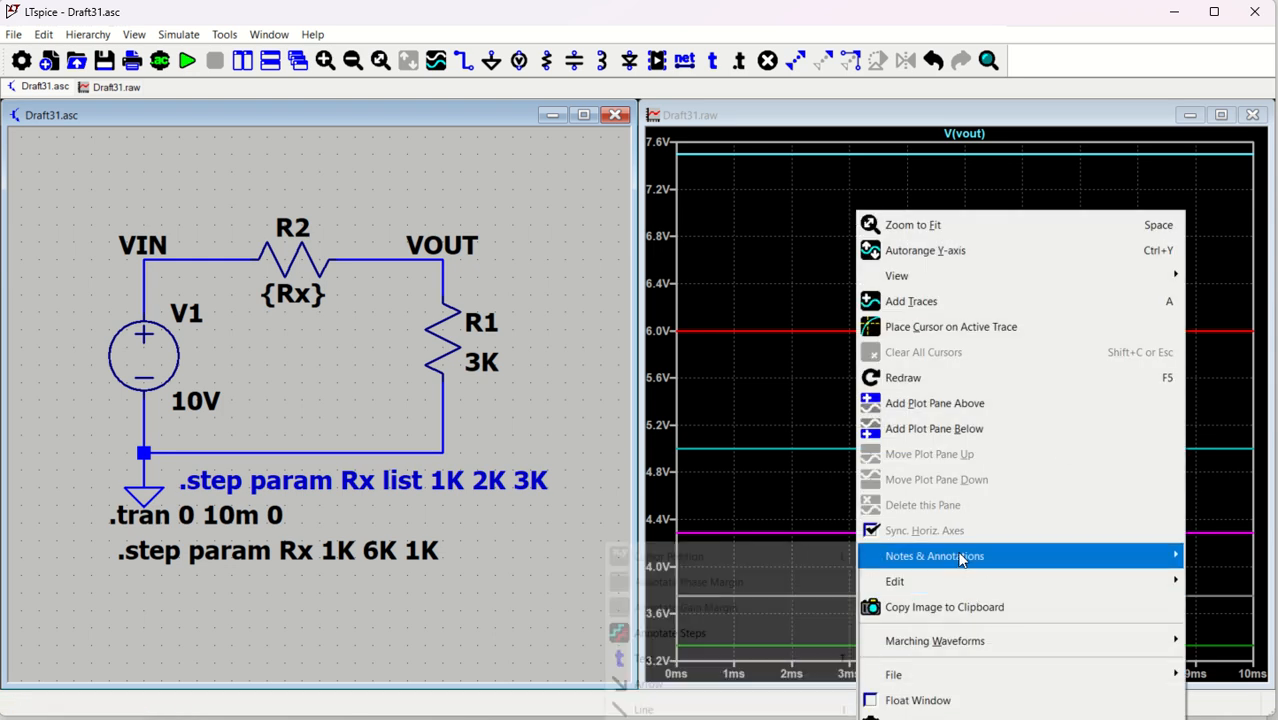
mouse_move(960, 560)
left_click(692, 632)
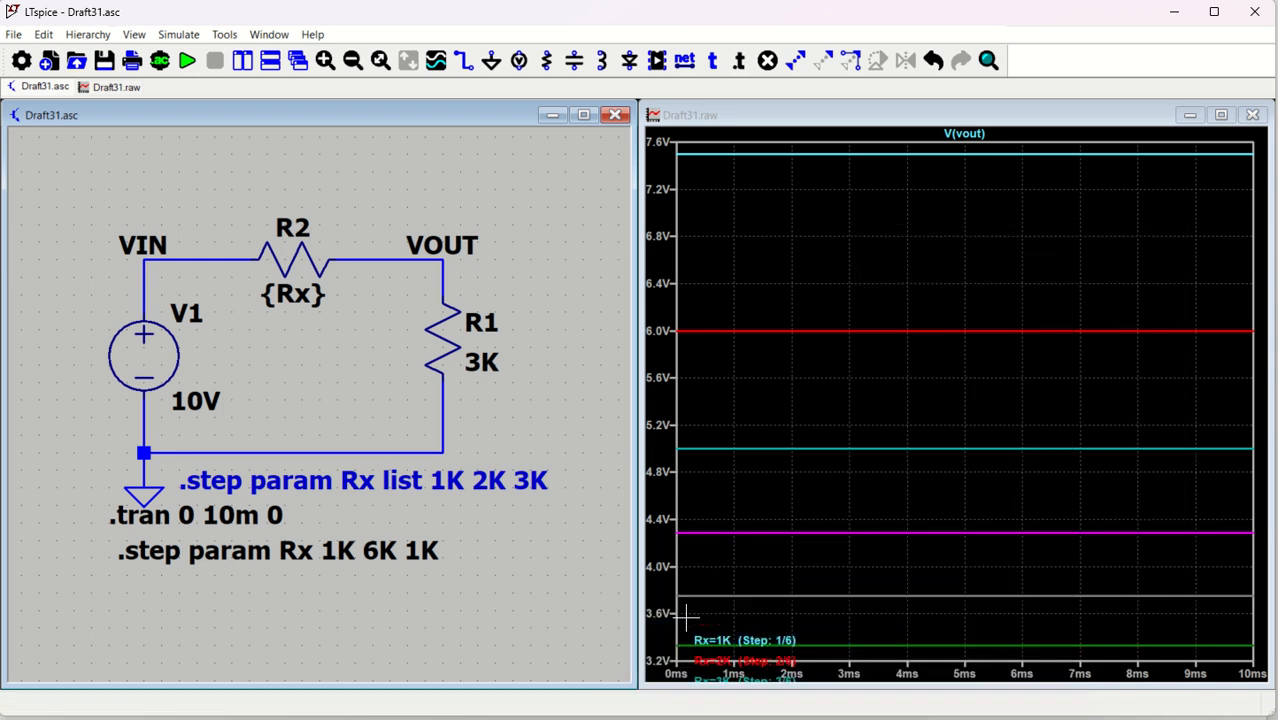
left_click(800, 190)
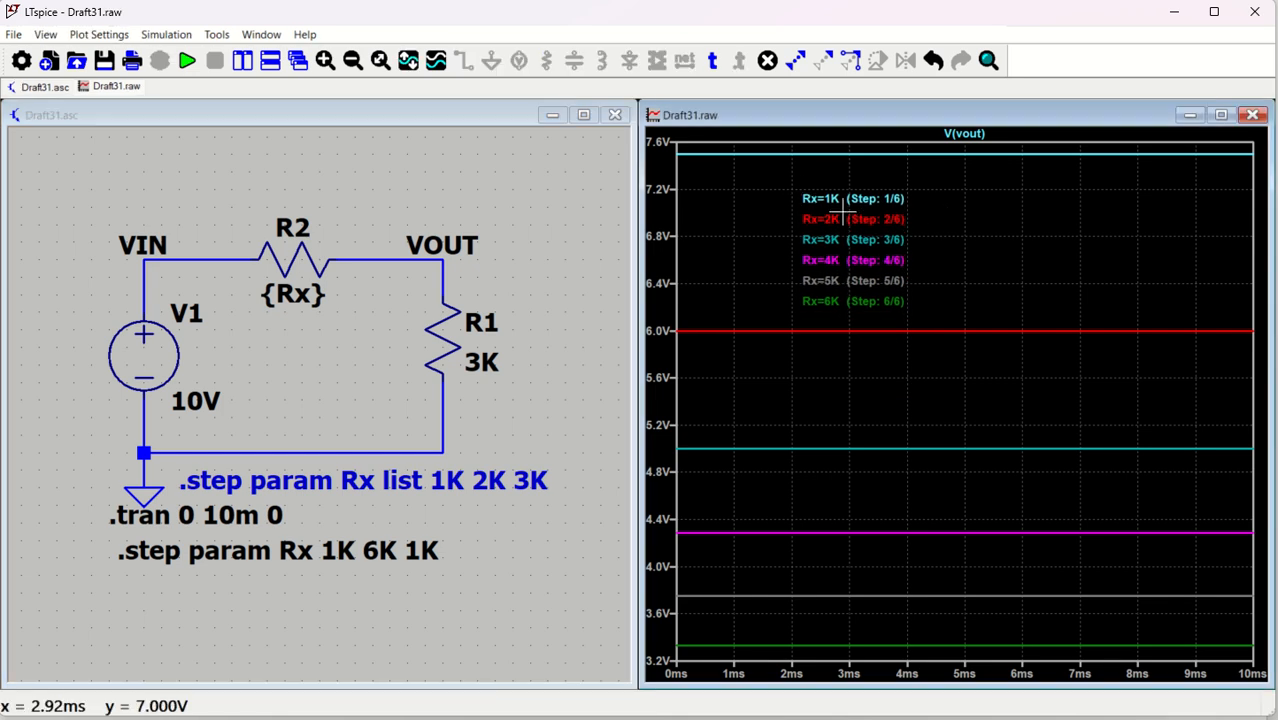